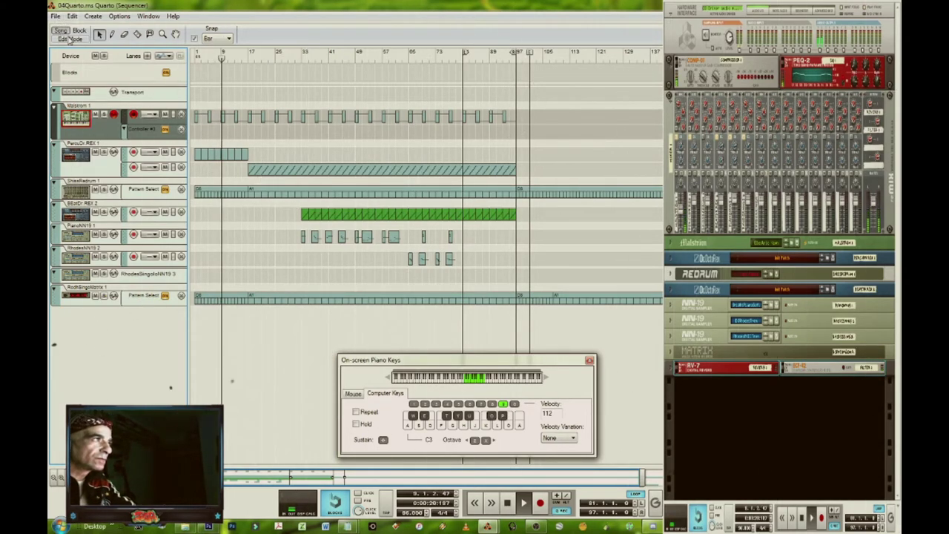
Step: Open the Malström track in edit mode and bring its notes into view on the piano roll
key("shift+Tab")
left_click(217, 178)
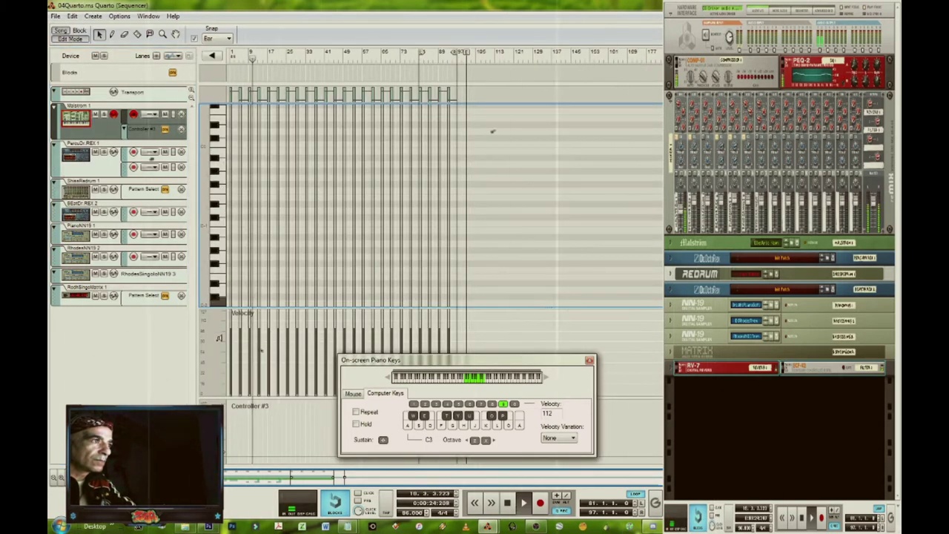
scroll(630, 196, "up", 5)
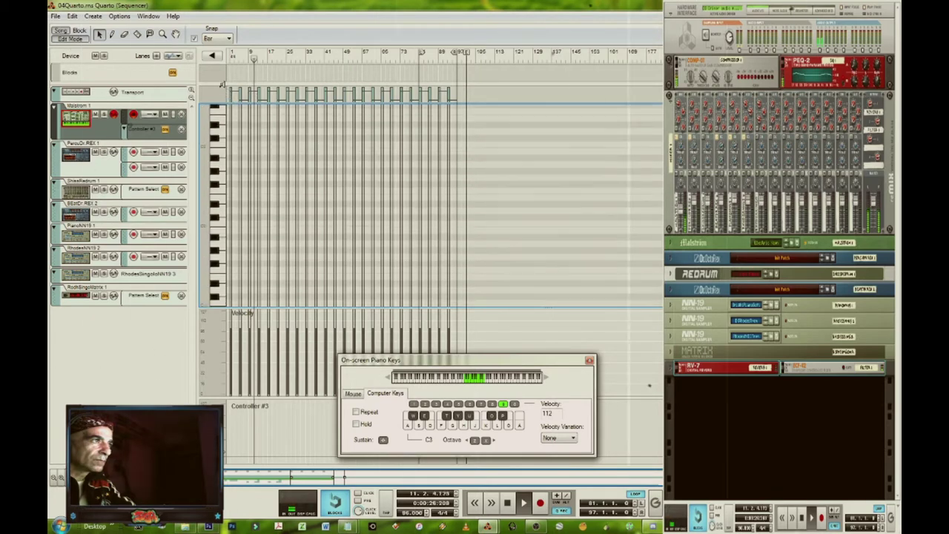
scroll(630, 196, "up", 3)
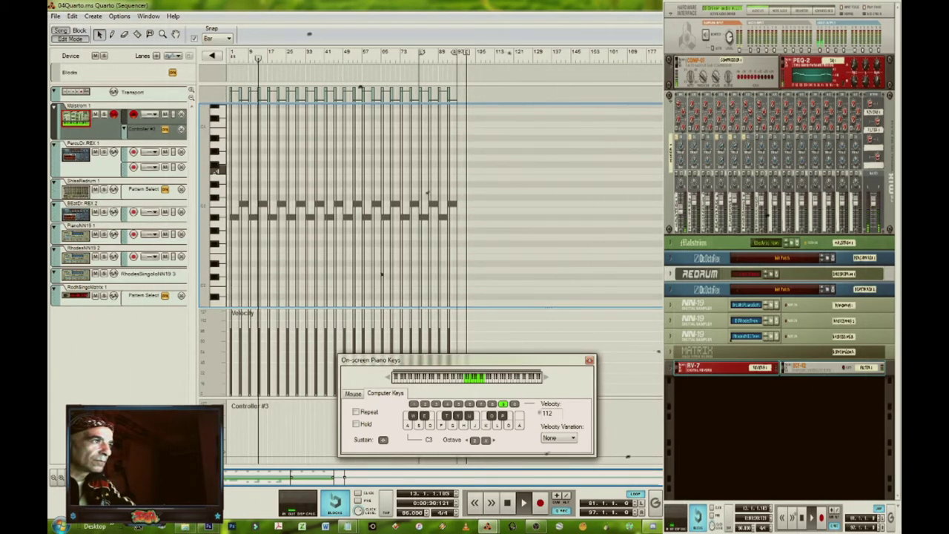
Step: Shift the on-screen piano's octave down to C-2, up to C7, and back to C3
left_click(473, 440)
left_click(473, 440)
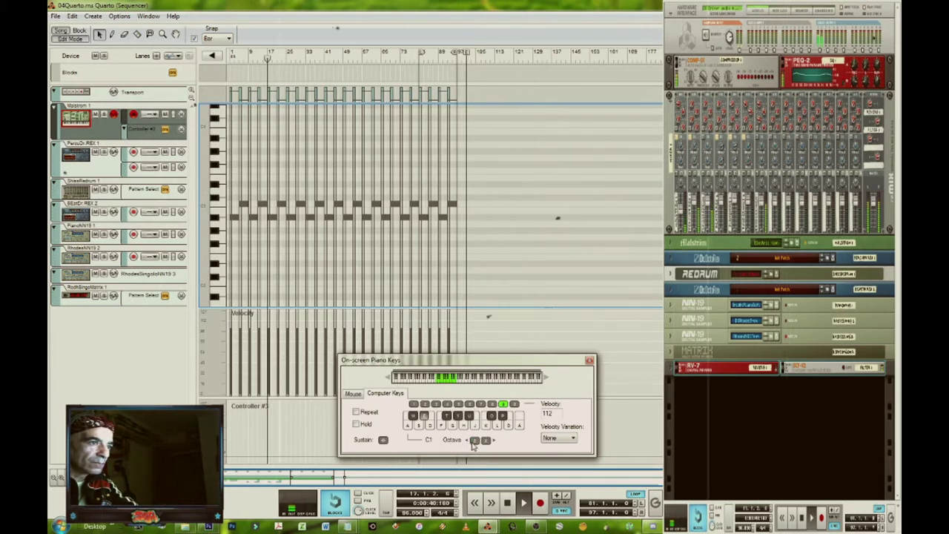
left_click(473, 440)
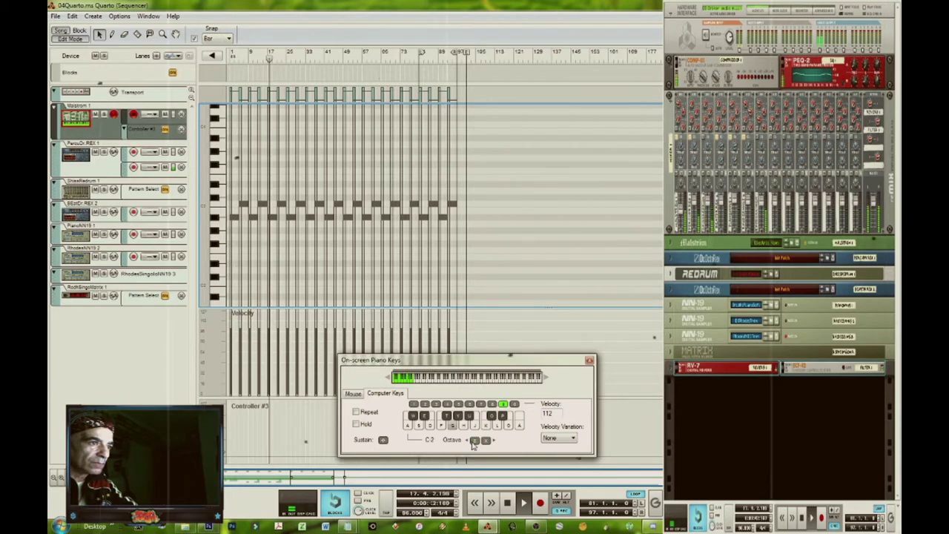
double_click(486, 441)
double_click(486, 440)
left_click(486, 440)
left_click(487, 440)
left_click(486, 441)
double_click(486, 441)
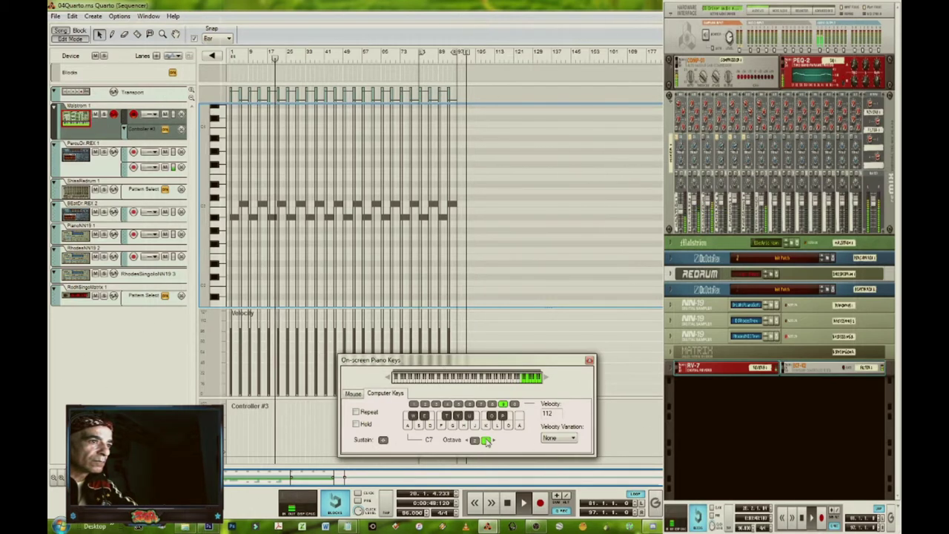
left_click(475, 440)
left_click(474, 441)
left_click(485, 441)
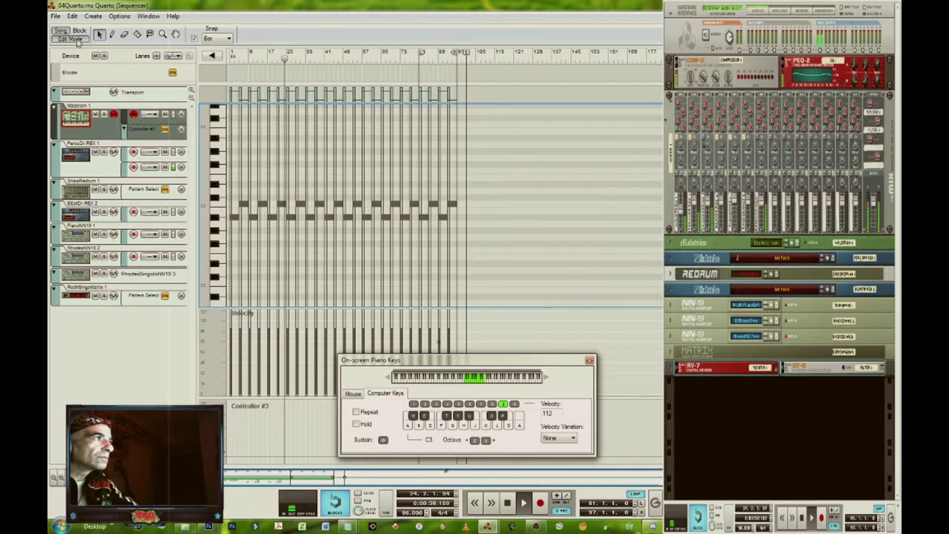
Step: Switch from the Malström track to the PercuDr.REX 1 track and view its slice lanes in edit mode
key("ctrl+e")
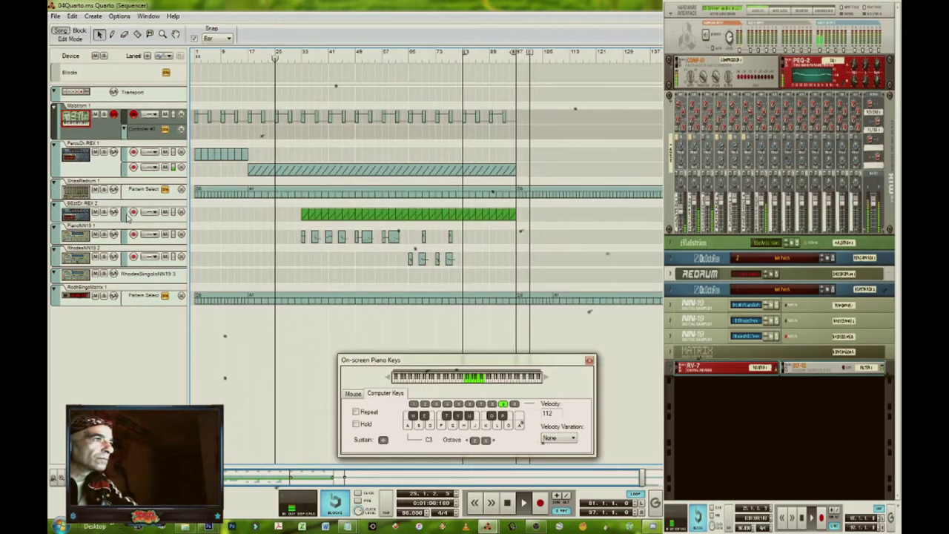
left_click(89, 152)
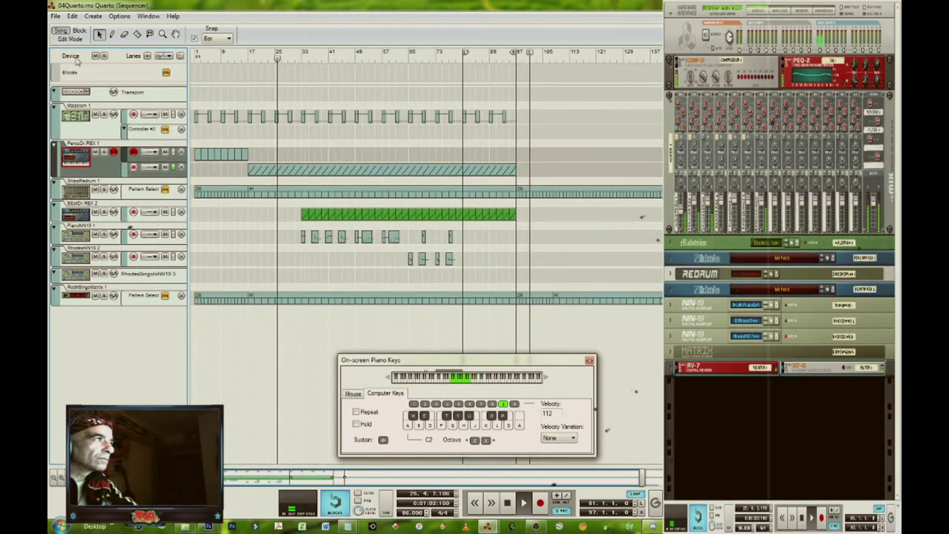
key("ctrl+e")
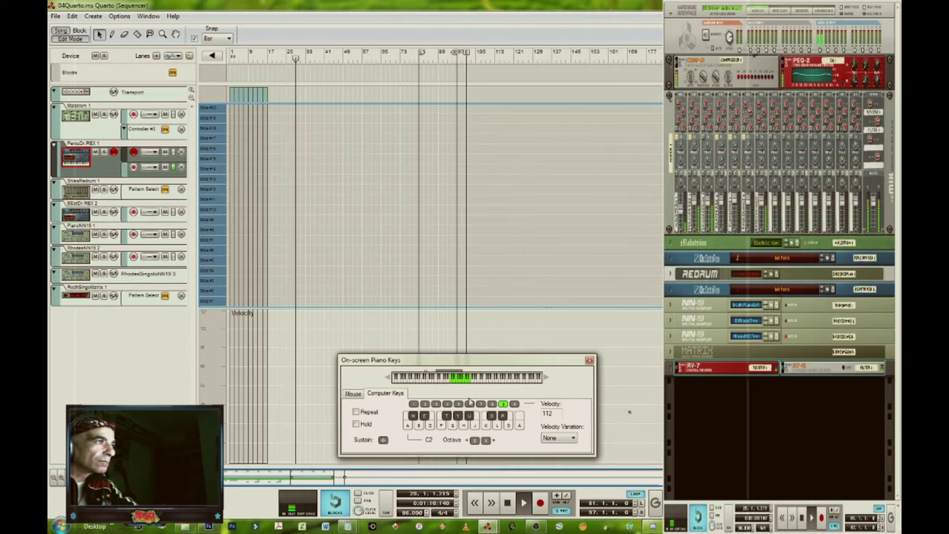
Step: Set the on-screen piano's velocity to 42 and return to the song arrangement
key("4")
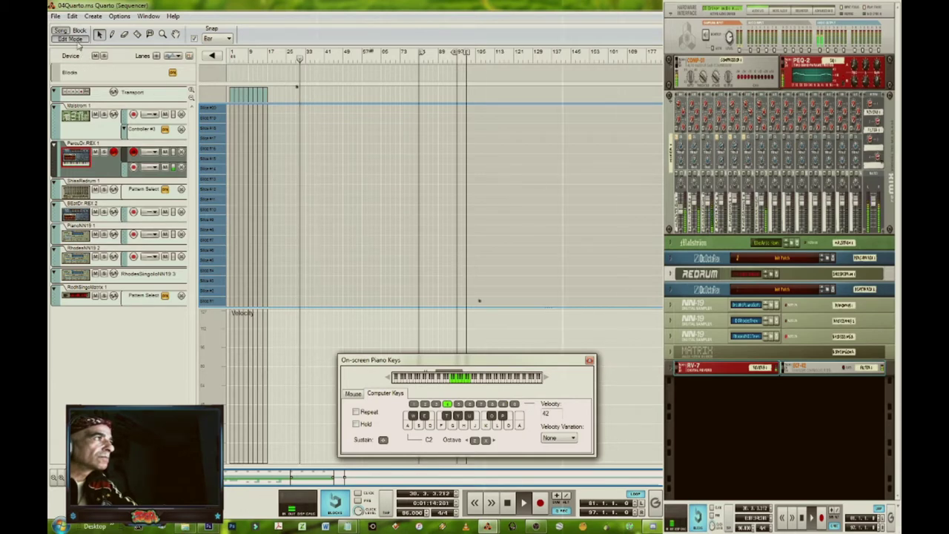
left_click(75, 39)
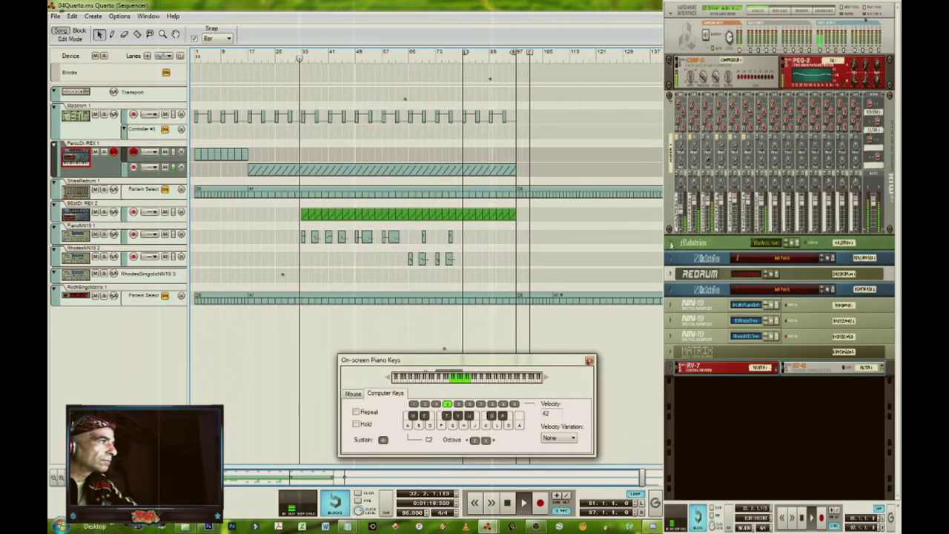
Step: Look at the Malström and the first Dr. OctoRex panels in the rack, moving the on-screen piano window aside
left_click(671, 243)
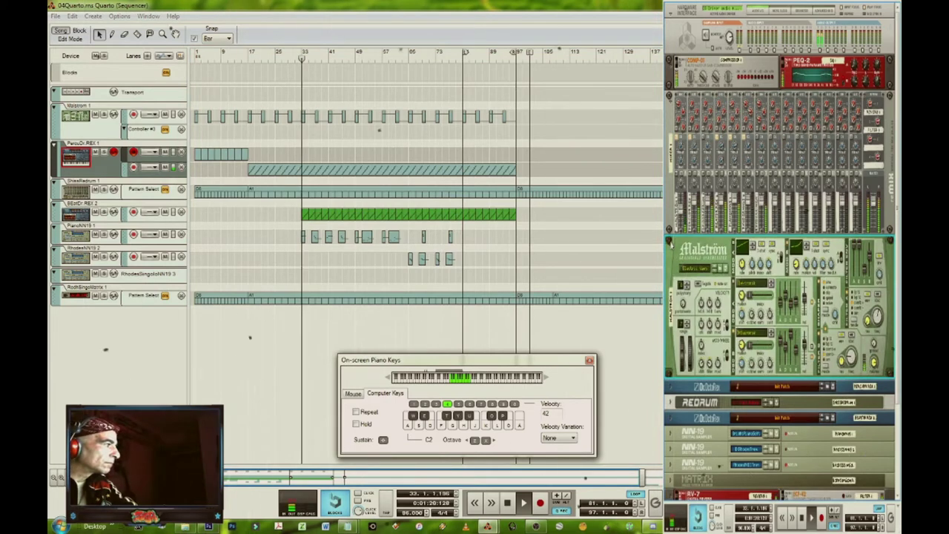
left_click(671, 386)
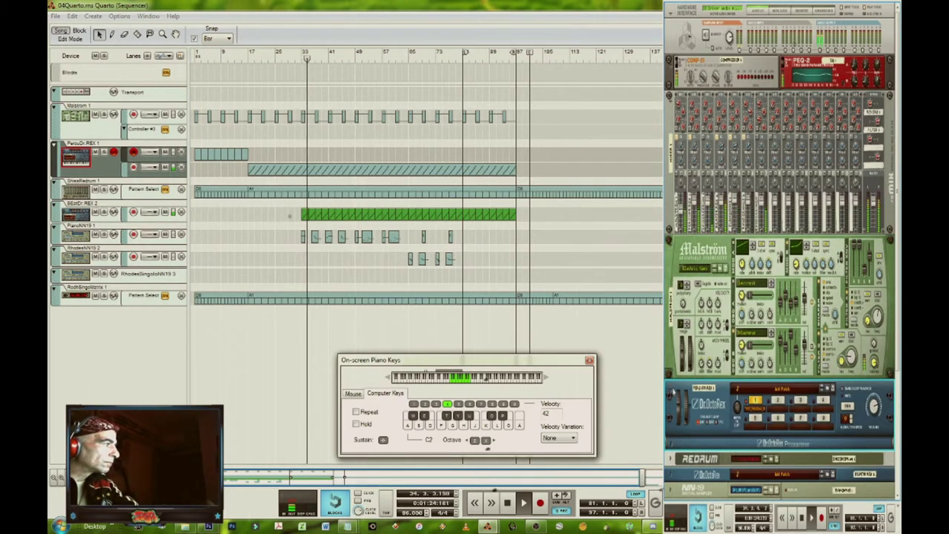
left_click(672, 386)
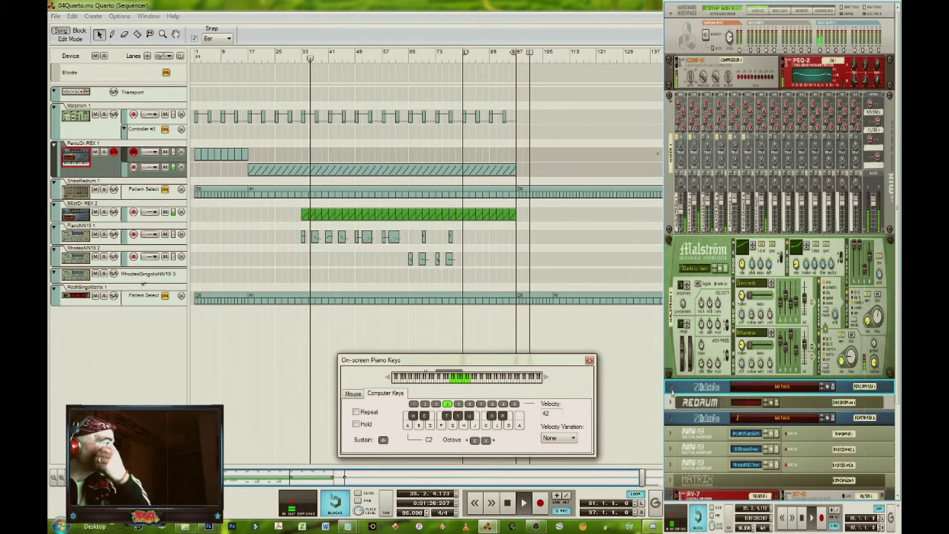
left_click_drag(423, 364, 488, 367)
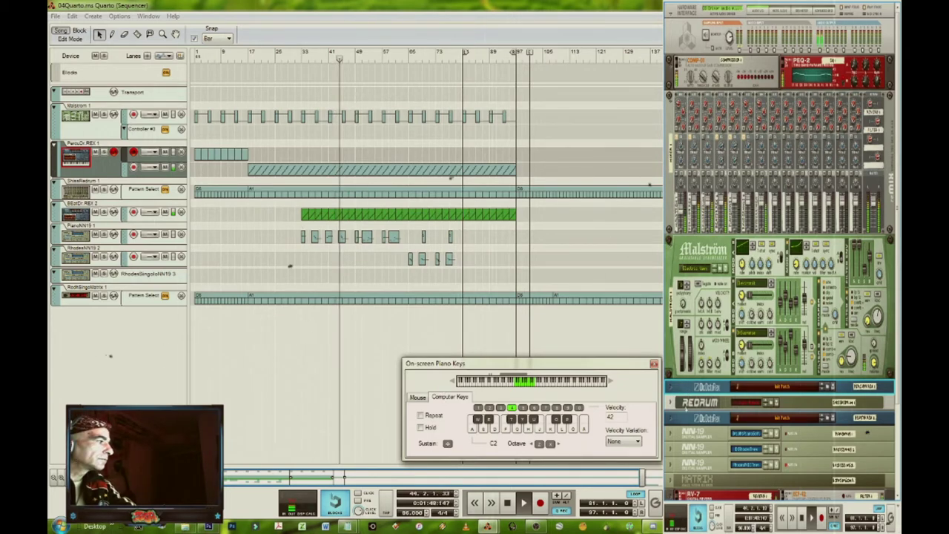
Step: Unfold the first NN-19 sampler in the rack and select the PianoNN19 1 track
scroll(686, 419, "down", 3)
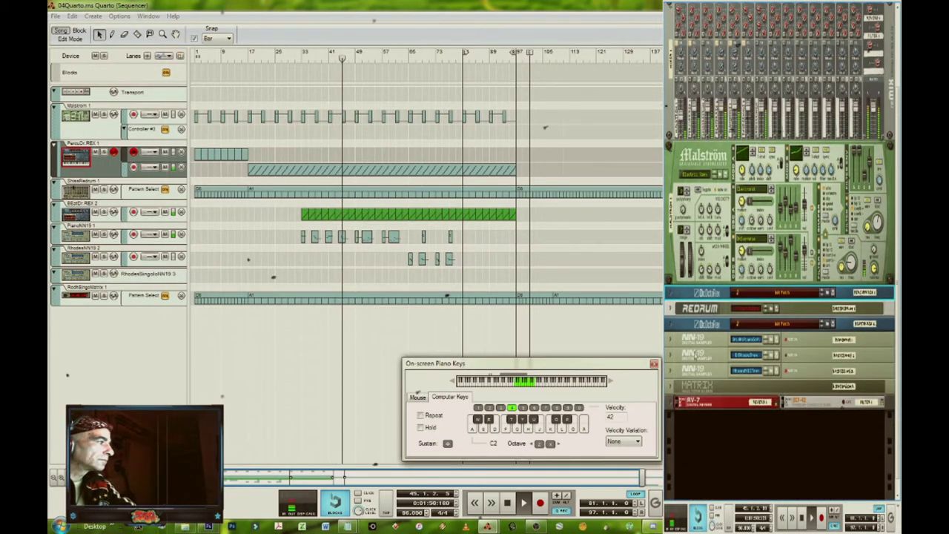
left_click(670, 339)
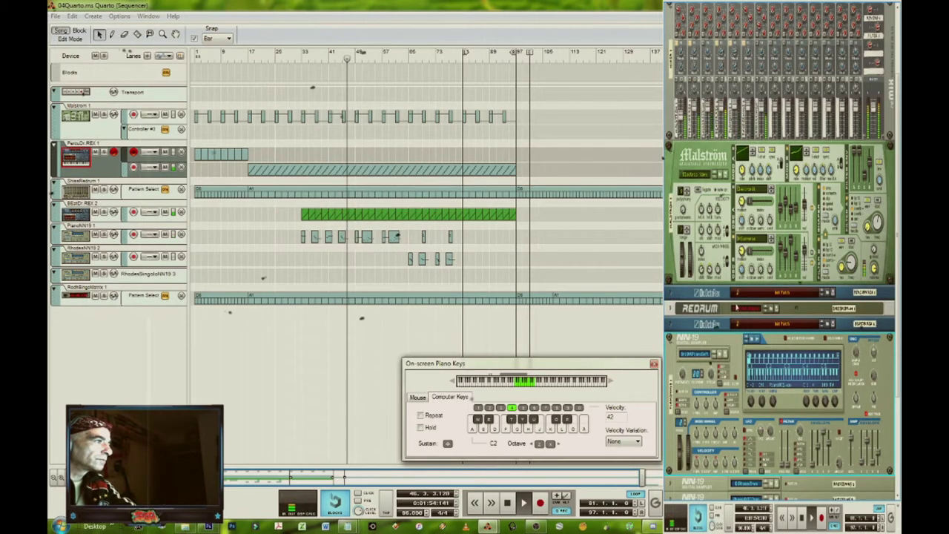
left_click(84, 236)
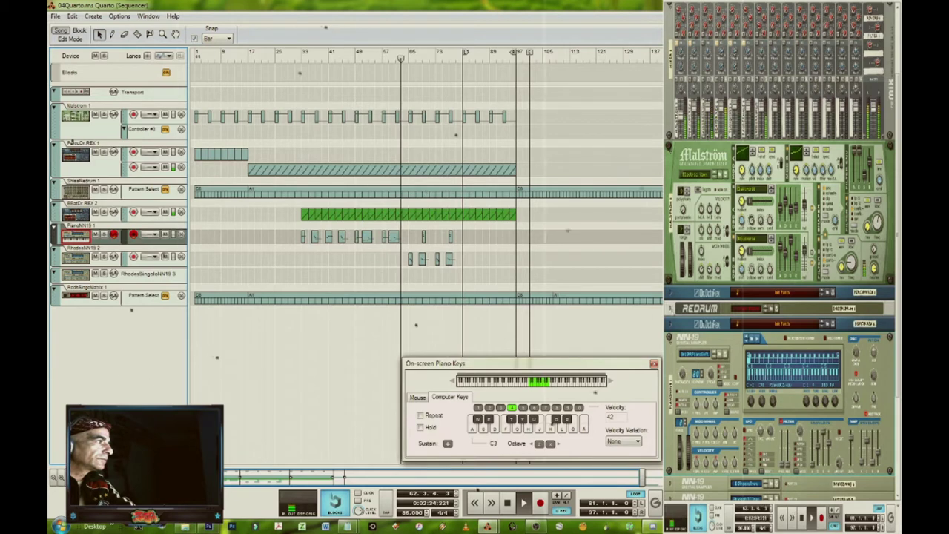
Step: Look at the first Dr. OctoRex and the RV-7 and ECF-42 effects, folding them and the Malström away
left_click(671, 293)
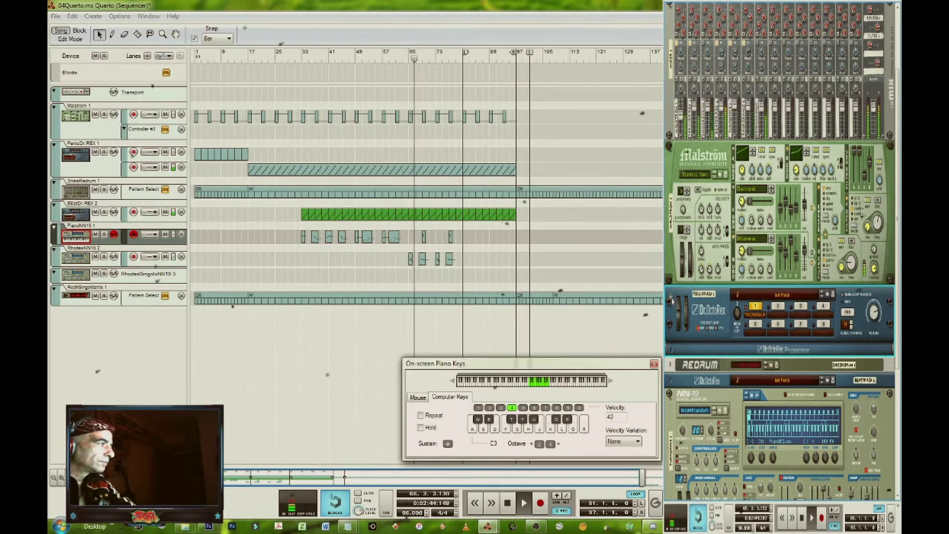
left_click(670, 294)
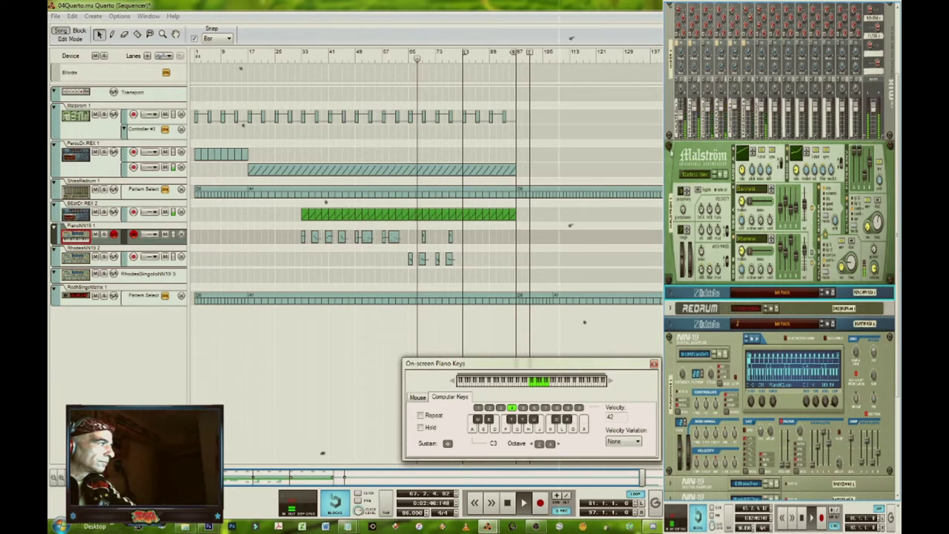
left_click(670, 149)
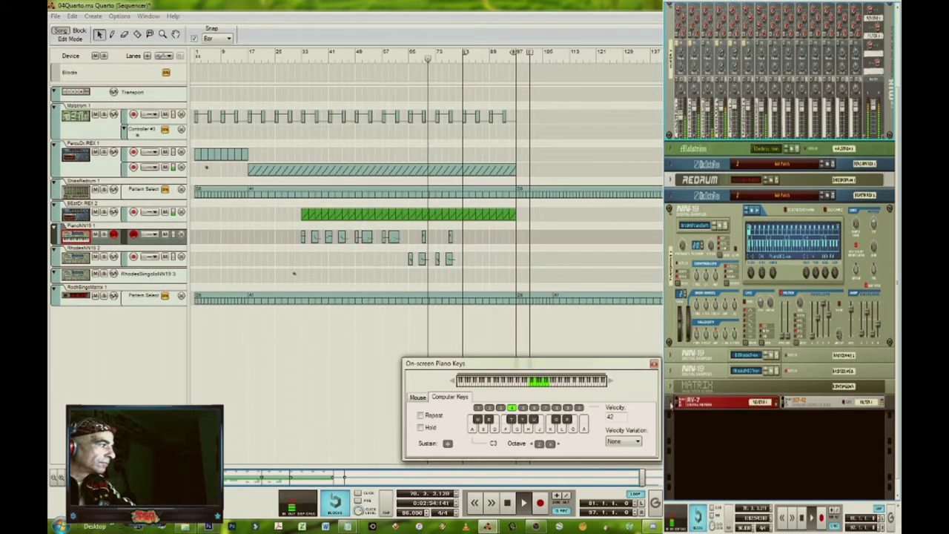
left_click(670, 401)
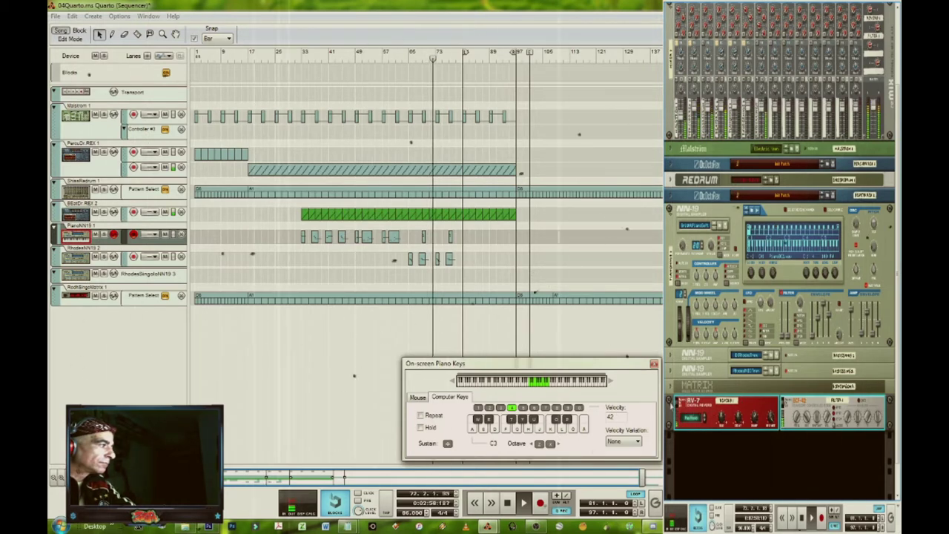
left_click(671, 404)
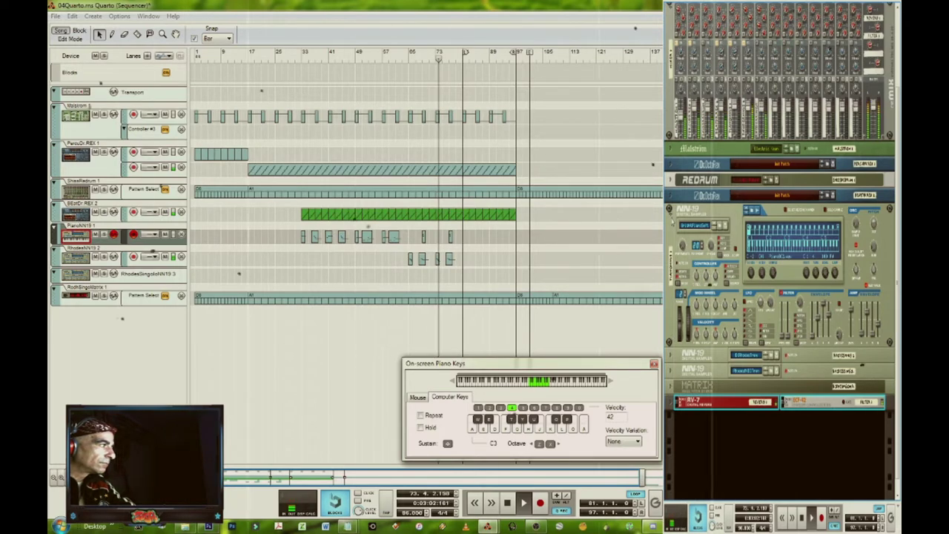
Step: Unfold the BEatDr.REX 2 Dr. OctoRex and switch through its loop slots, returning to slot 1
left_click(671, 197)
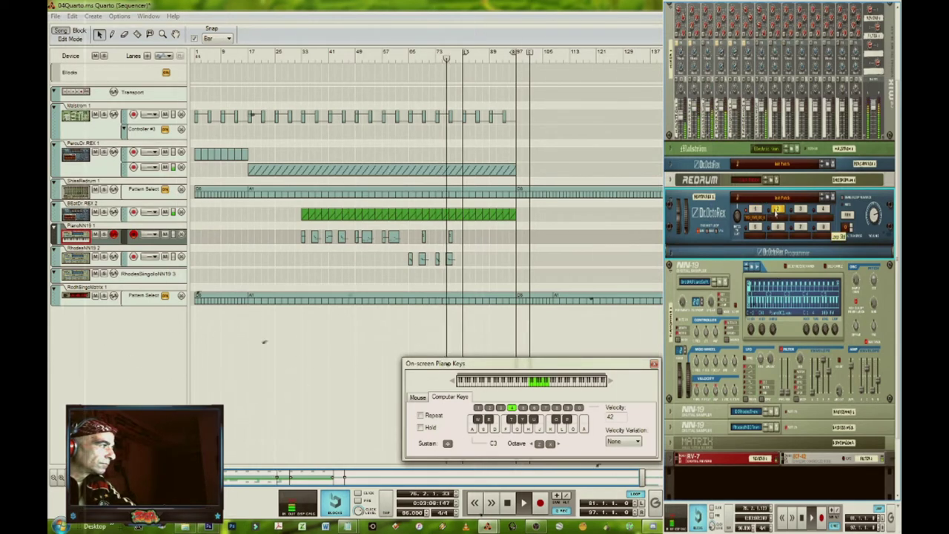
left_click(801, 209)
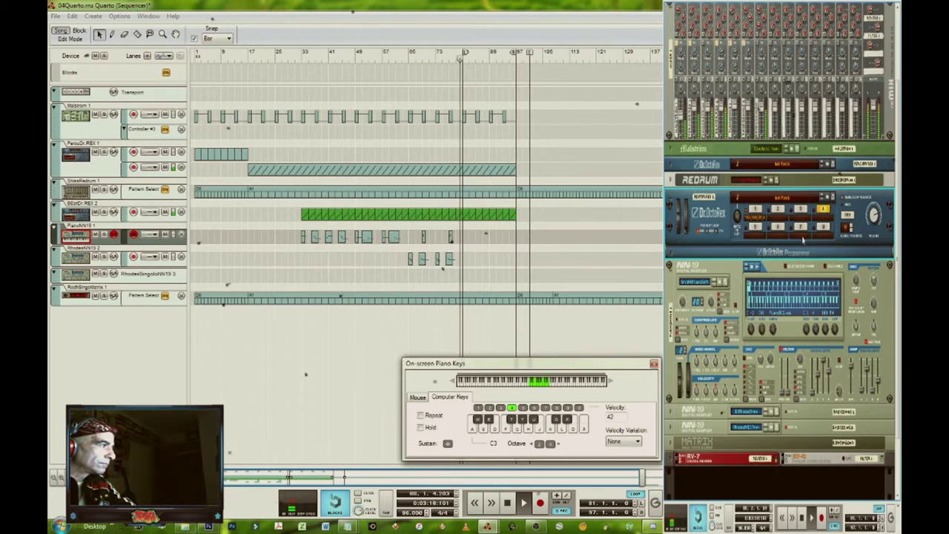
left_click(801, 227)
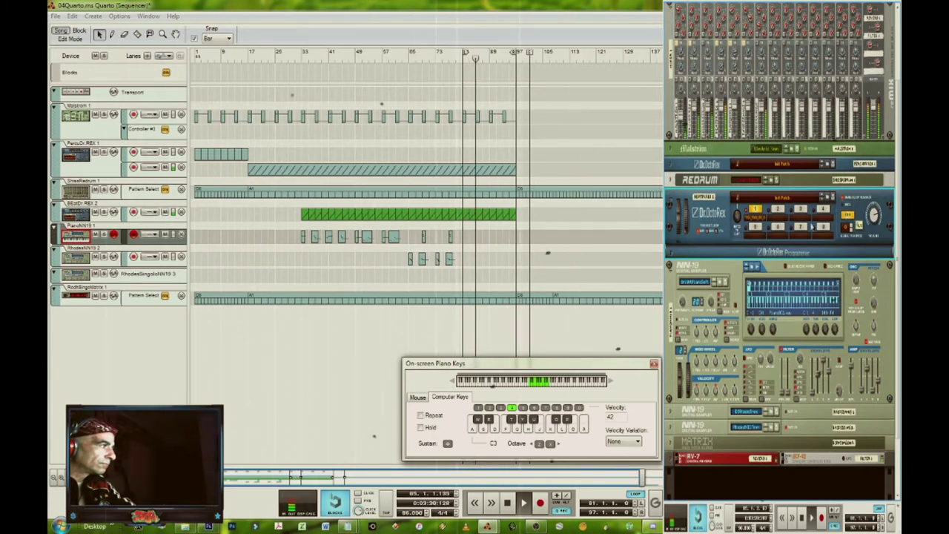
left_click(777, 209)
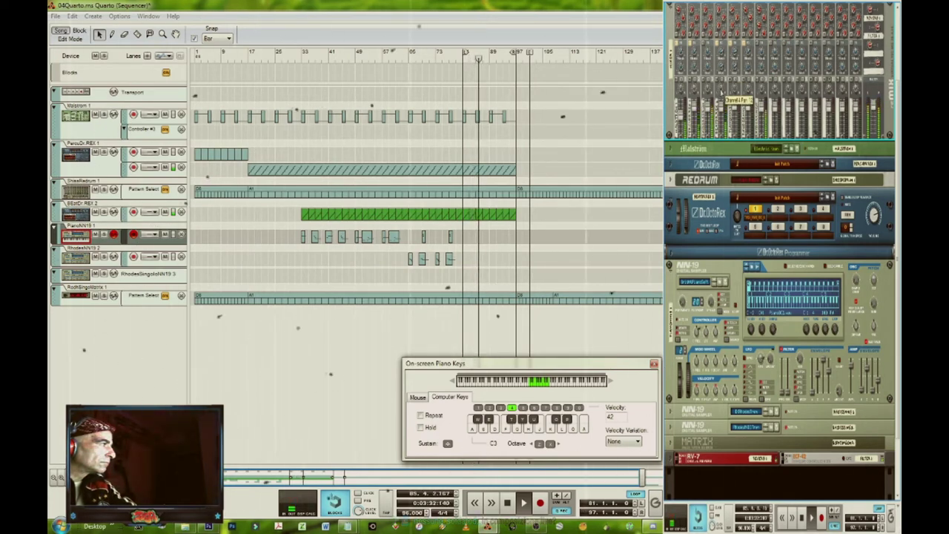
Step: Show the Big Meter under the hardware interface and reset its clip indicators while checking the mixer levels
scroll(788, 157, "up", 3)
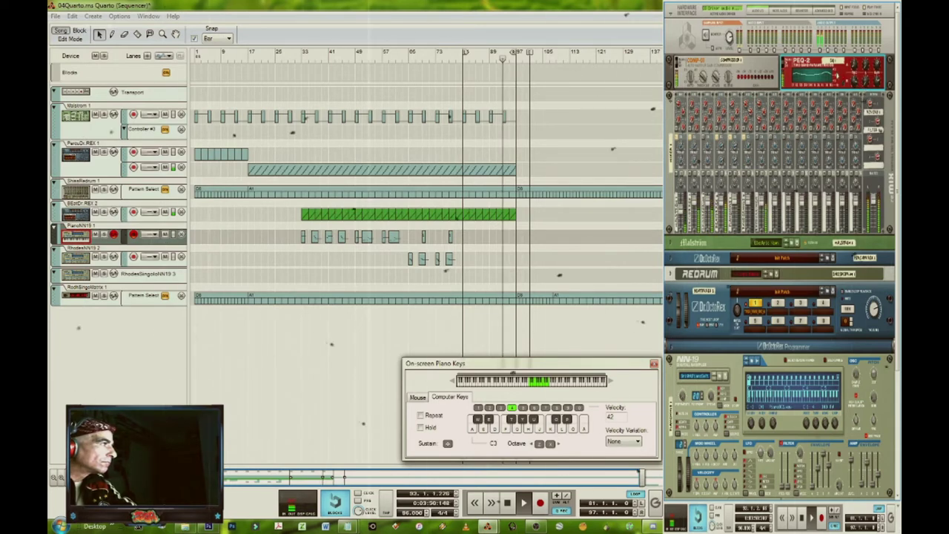
left_click(823, 58)
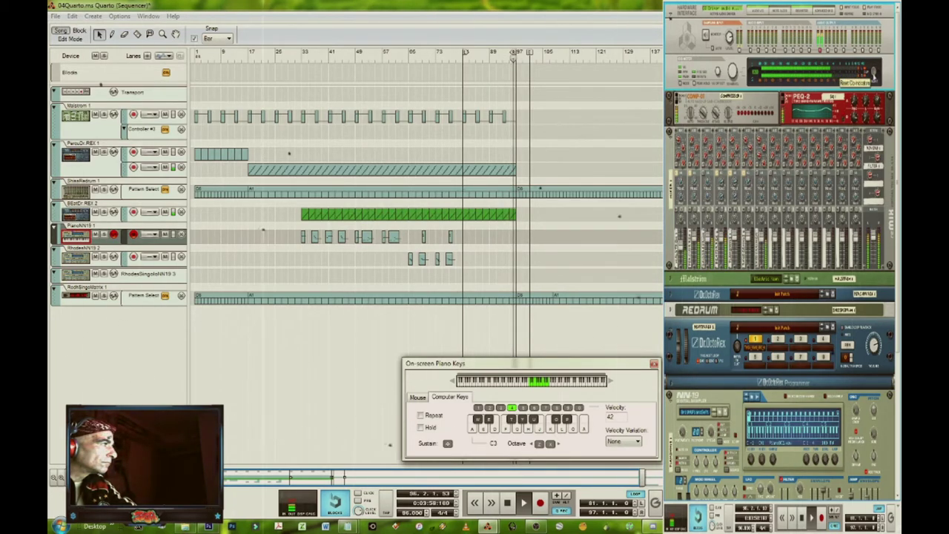
left_click(778, 200)
left_click(873, 73)
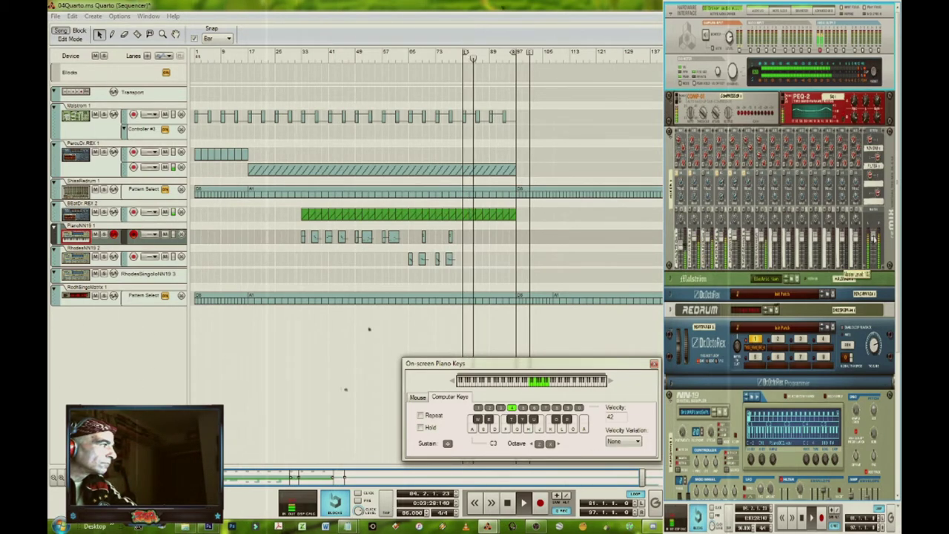
left_click(717, 248)
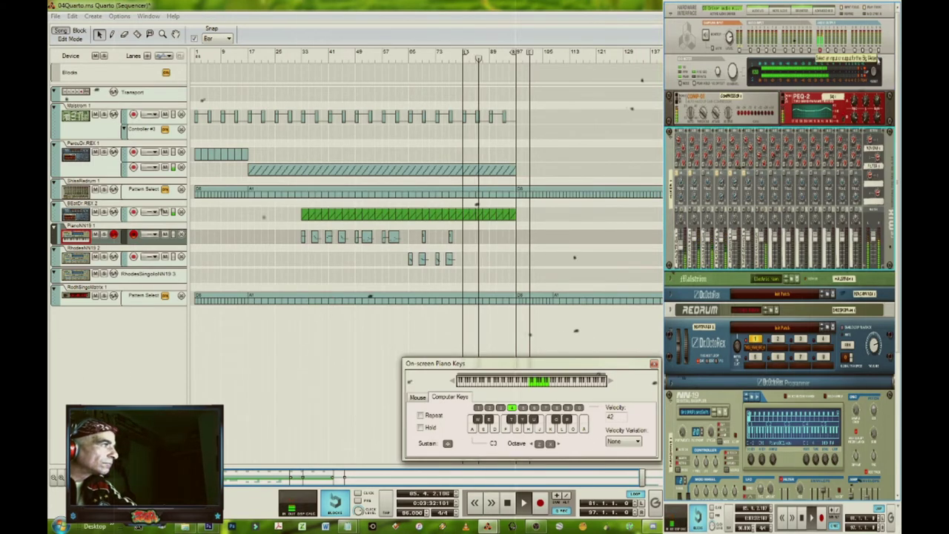
left_click(874, 72)
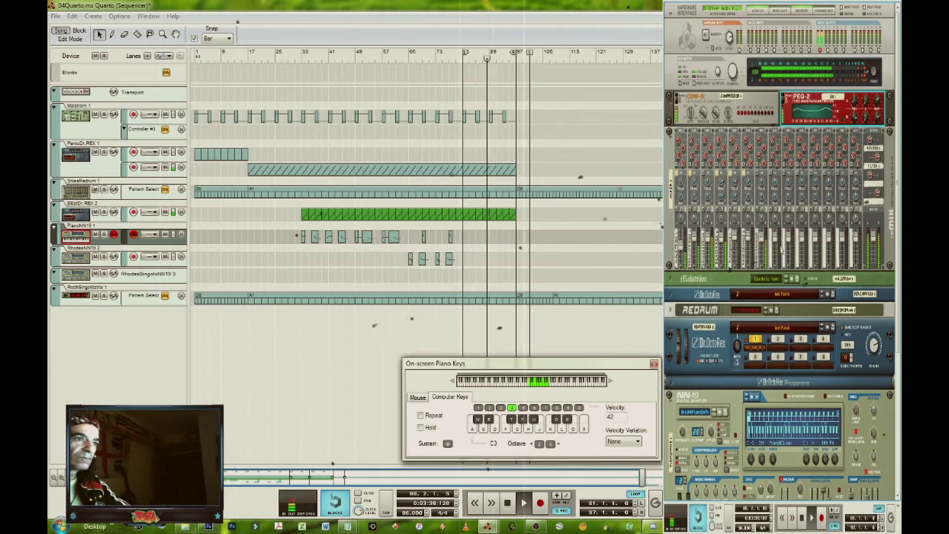
Step: Restart playback from the beginning of the song and hide the on-screen piano keys
double_click(507, 503)
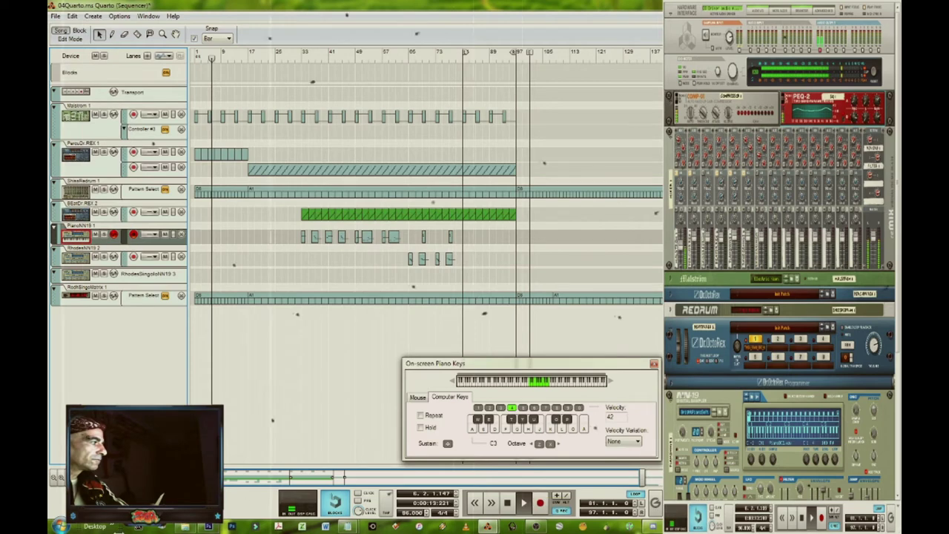
key("F4")
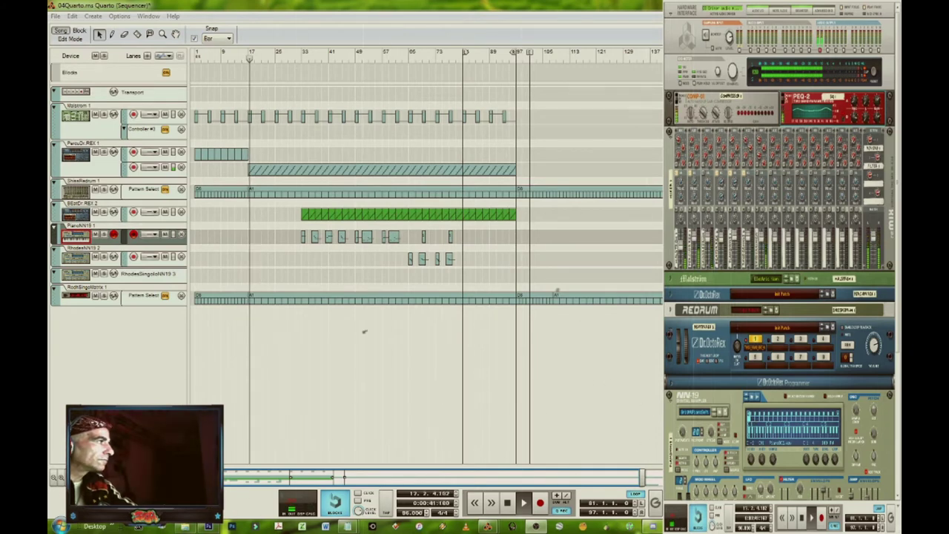
Step: Show the on-screen piano keys and examine the mixer's input cabling on the rear of the rack, returning to the front view
key("F7")
key("Tab")
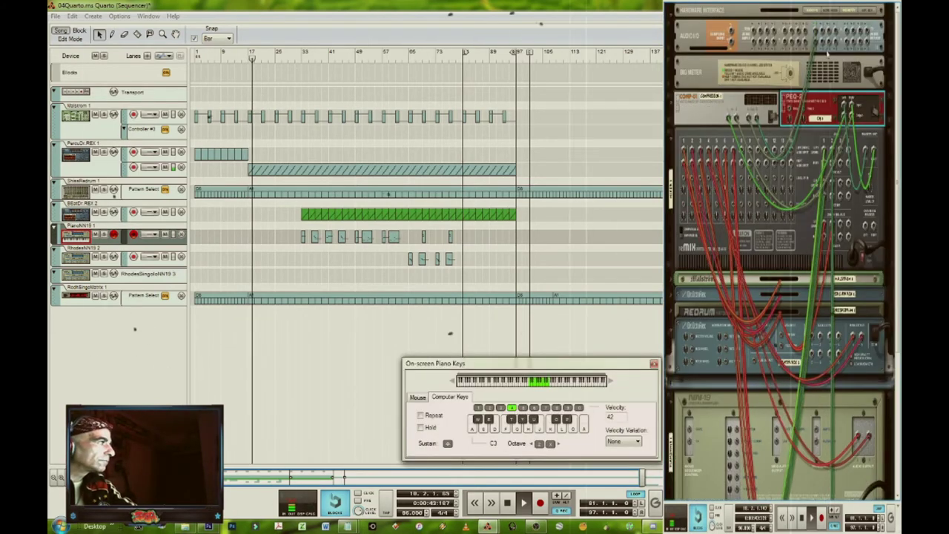
scroll(776, 215, "down", 3)
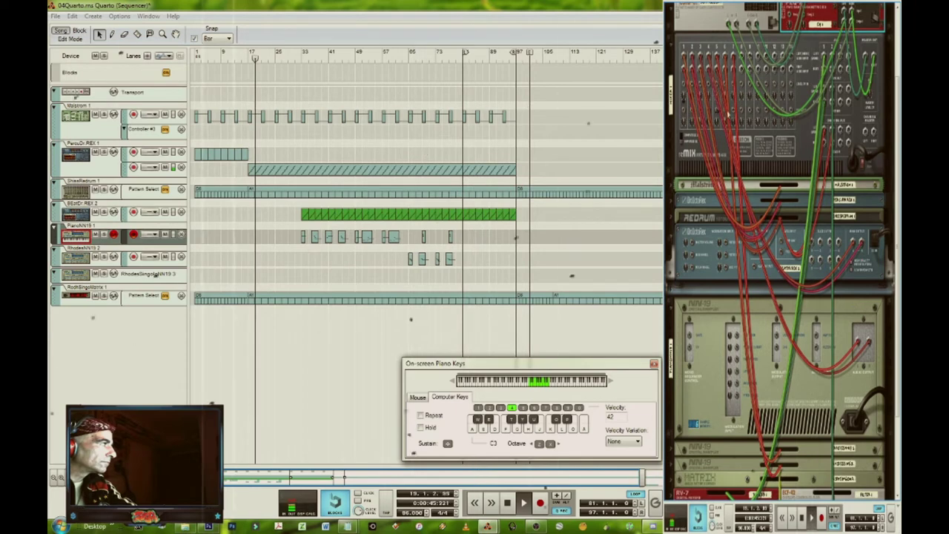
left_click_drag(776, 215, 683, 56)
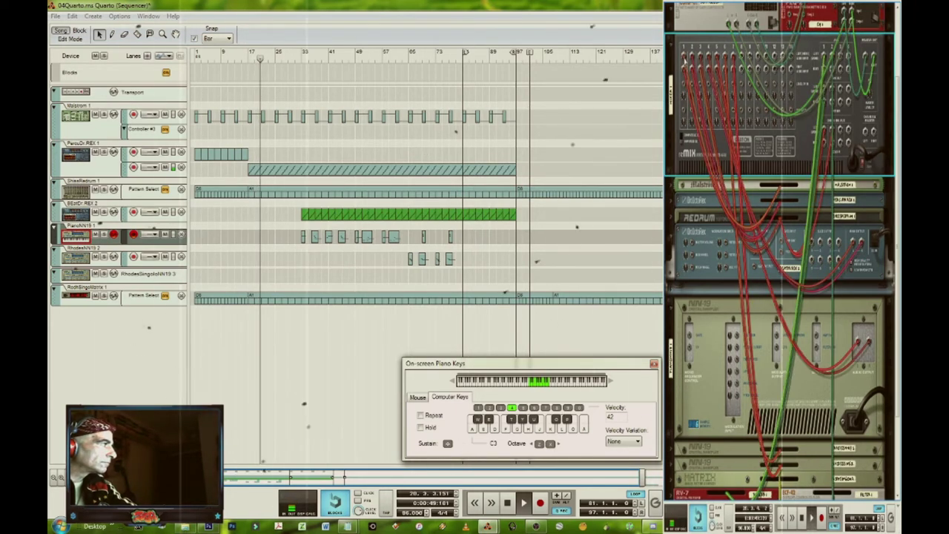
scroll(768, 242, "up", 3)
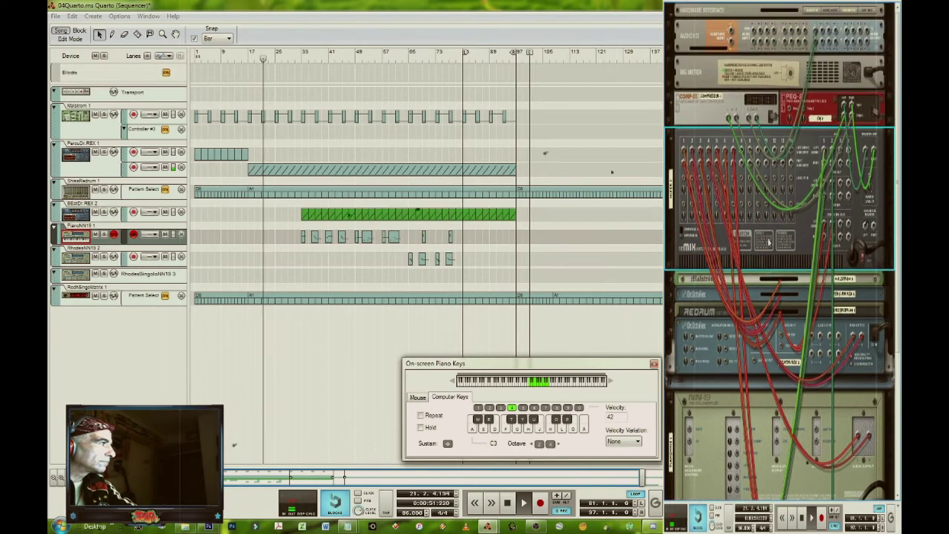
key("Tab")
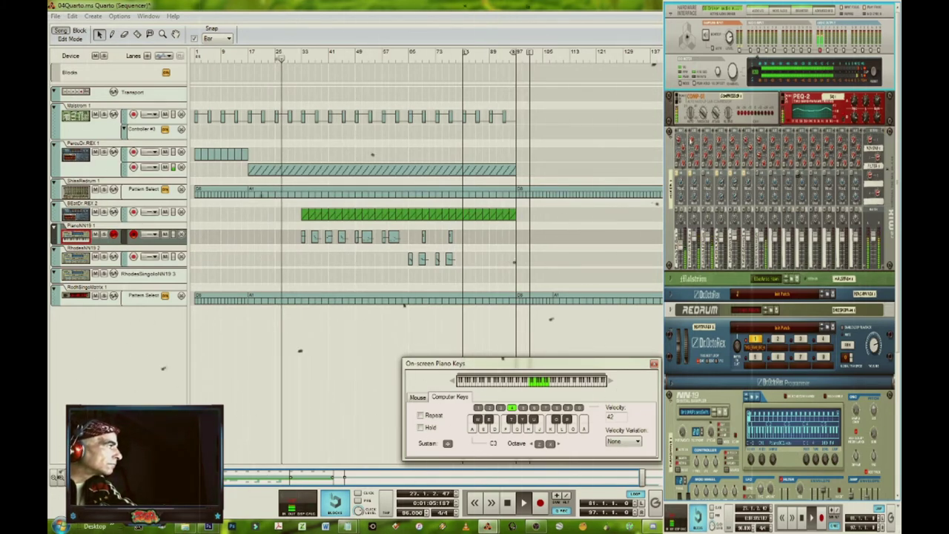
Step: Check the master level knob of the second Dr. OctoRex in the rack
scroll(778, 253, "down", 3)
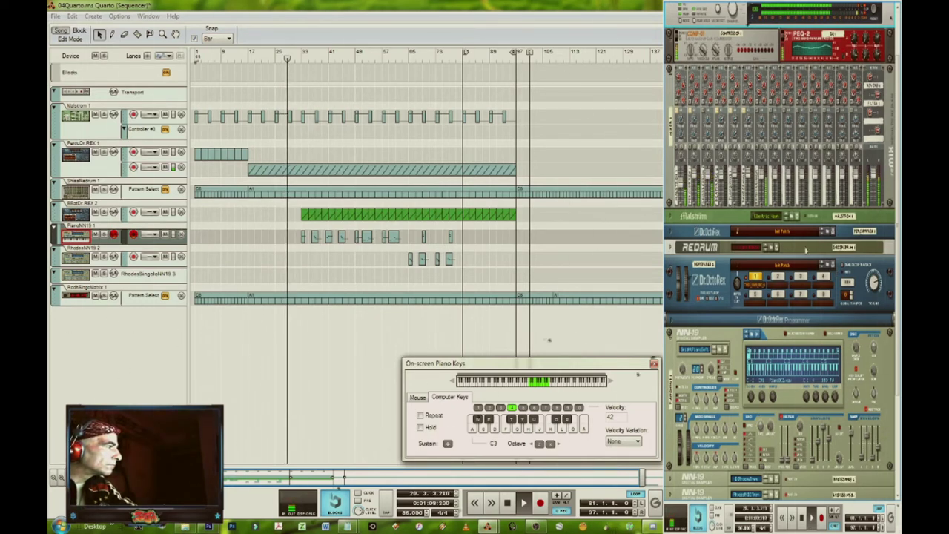
left_click(875, 295)
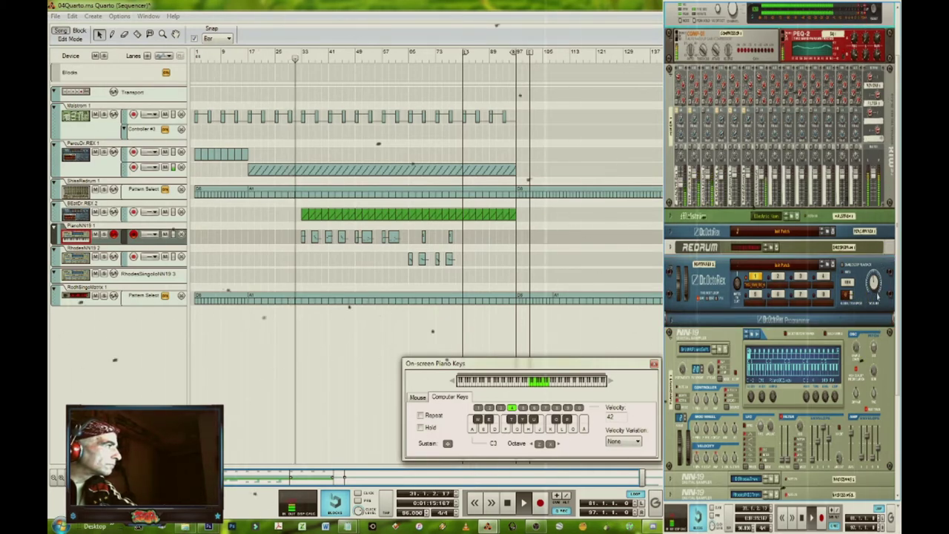
left_click(874, 283)
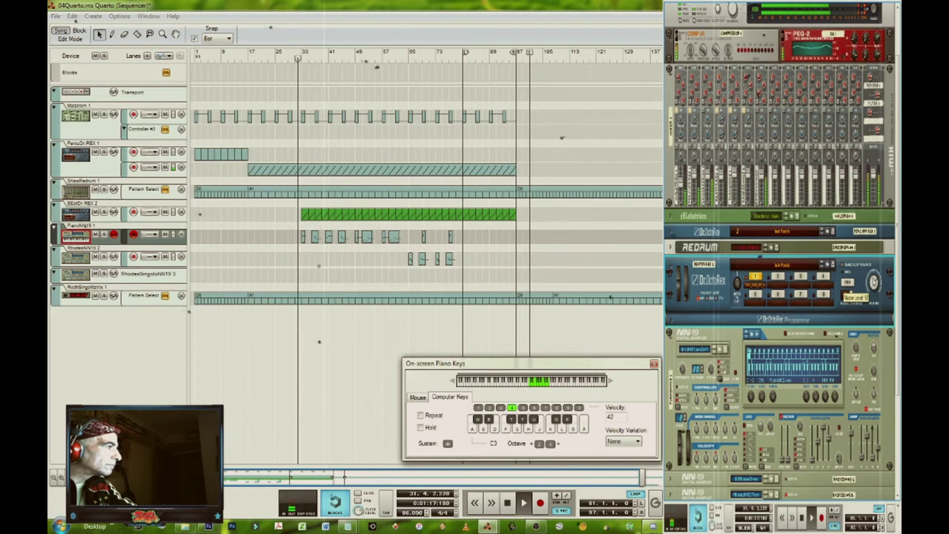
scroll(804, 117, "up", 2)
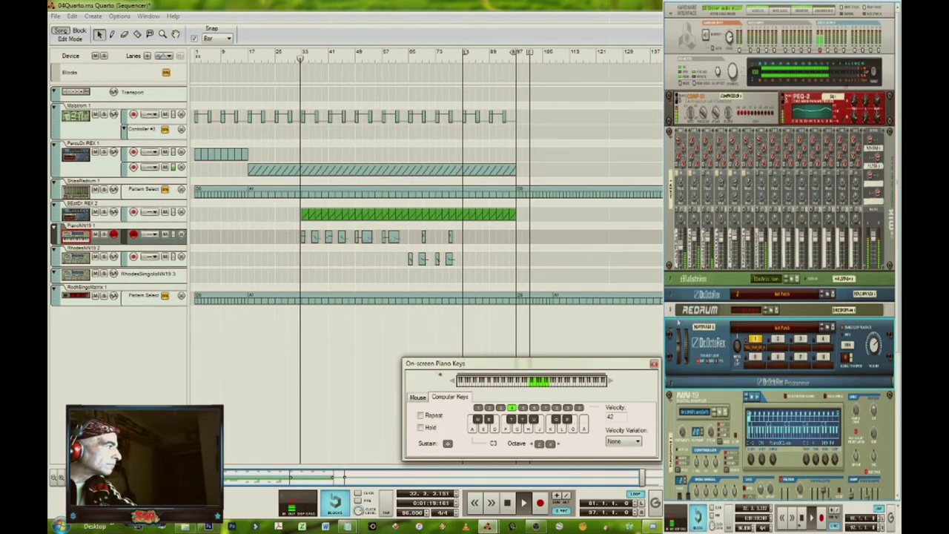
Step: Unfold the Malström synthesizer and the first Dr. OctoRex below it
left_click(669, 278)
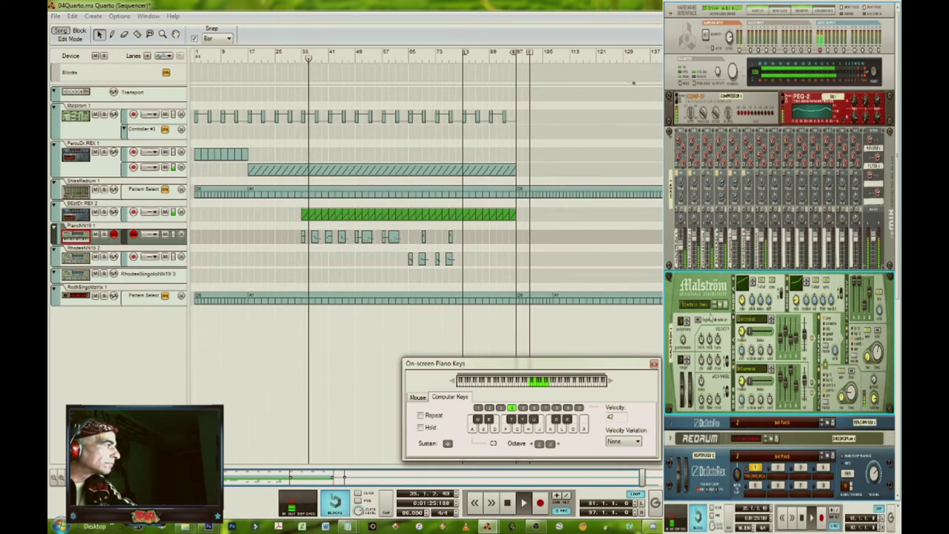
scroll(781, 251, "down", 4)
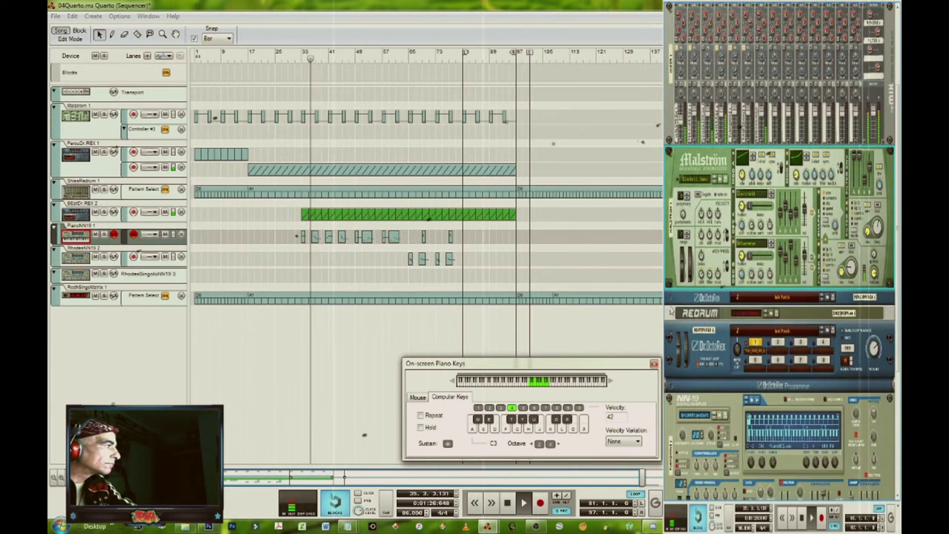
left_click(670, 298)
scroll(781, 251, "down", 4)
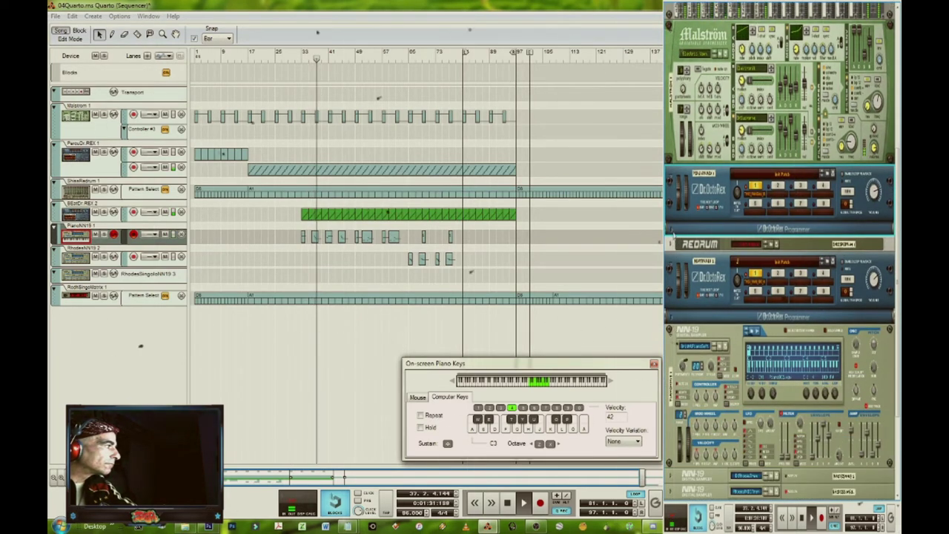
Step: Open the programmer sections of both Dr. OctoRex players and check the second one's loop slot selection
left_click(672, 228)
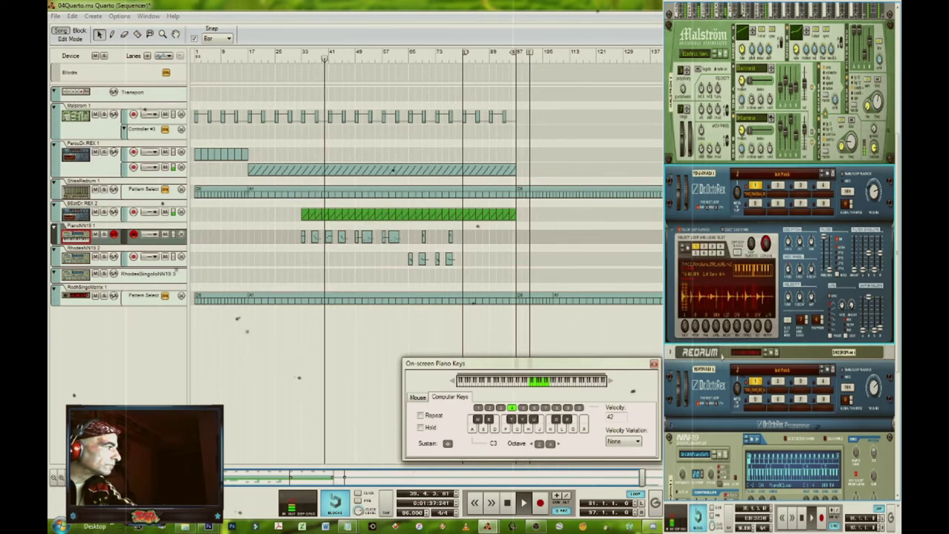
left_click(671, 424)
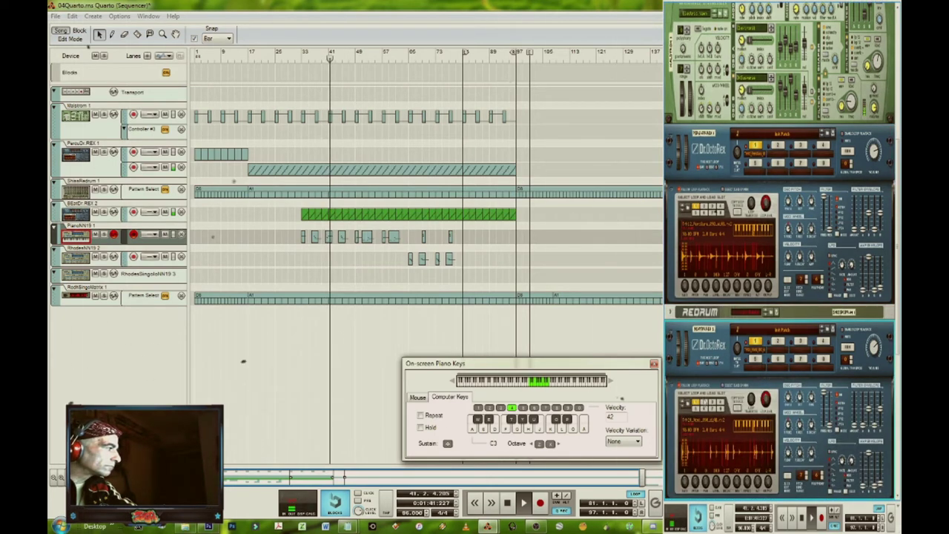
left_click(707, 404)
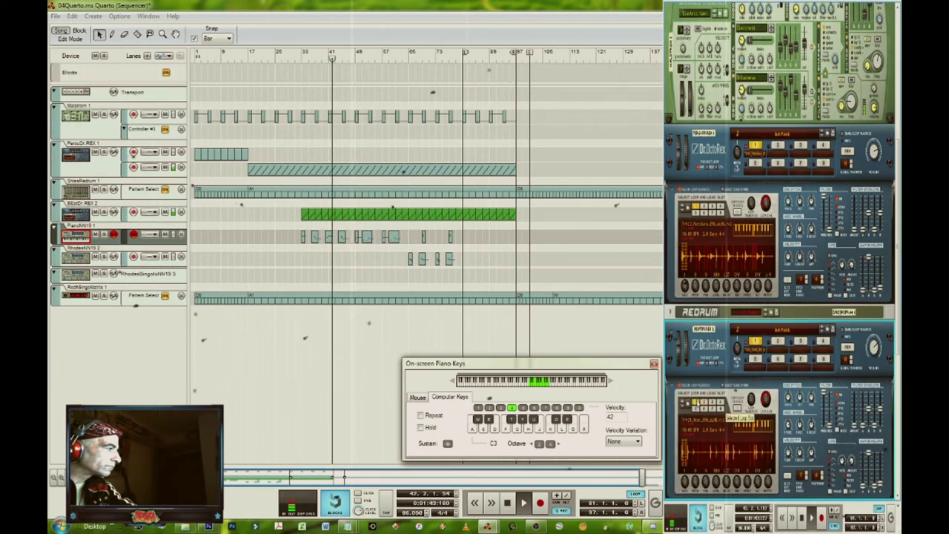
Step: Unfold the second NN-19 sampler, directly beneath the piano NN-19
scroll(723, 411, "down", 6)
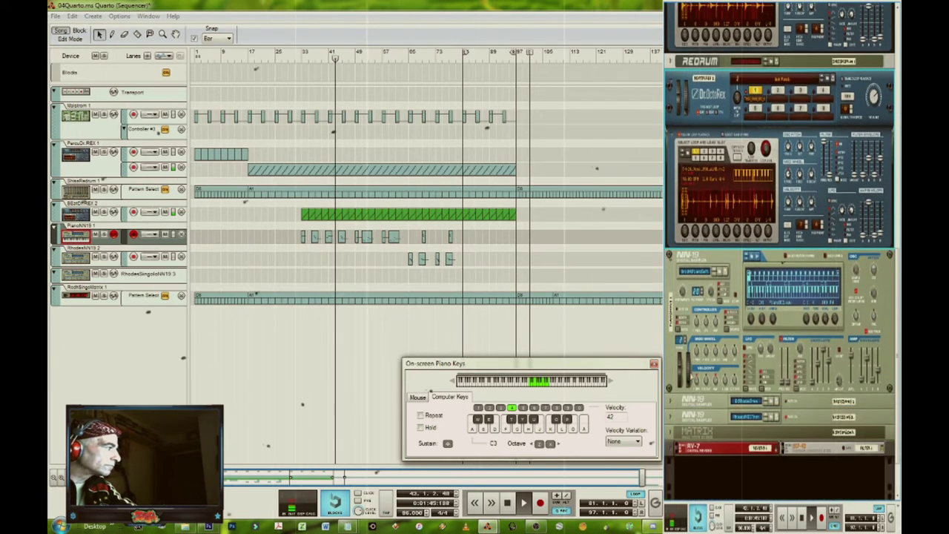
left_click(671, 402)
scroll(693, 367, "down", 3)
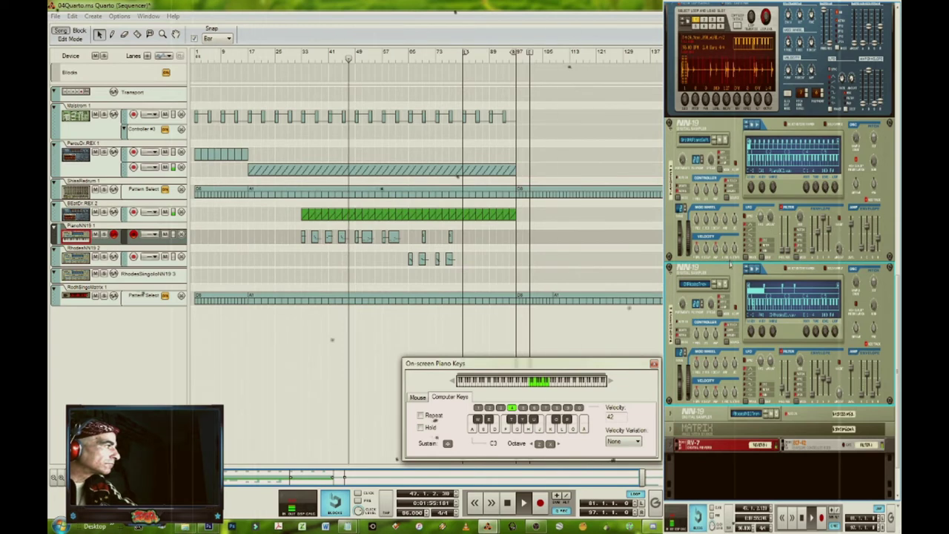
Step: Trace the cables from the instruments to the mixer inputs on the rear of the rack, returning to the front view
key("Tab")
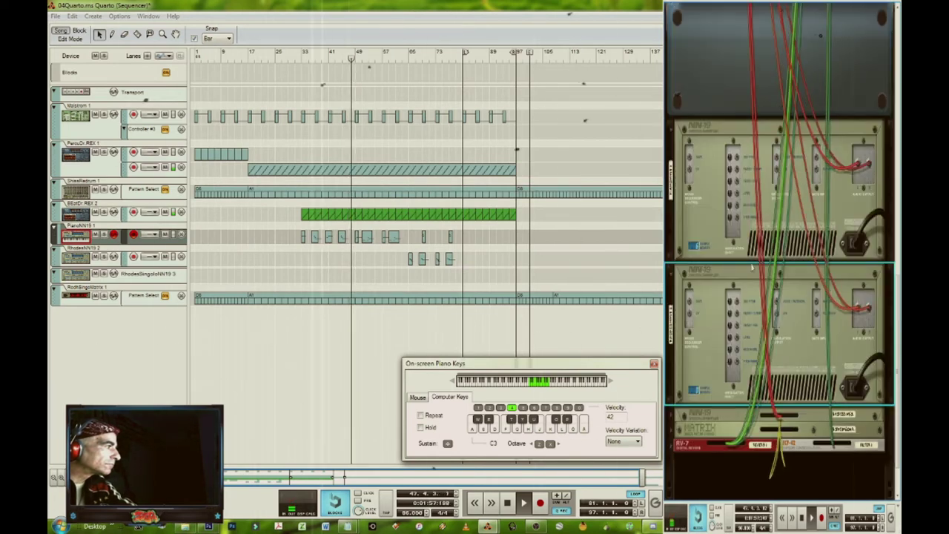
scroll(822, 193, "up", 5)
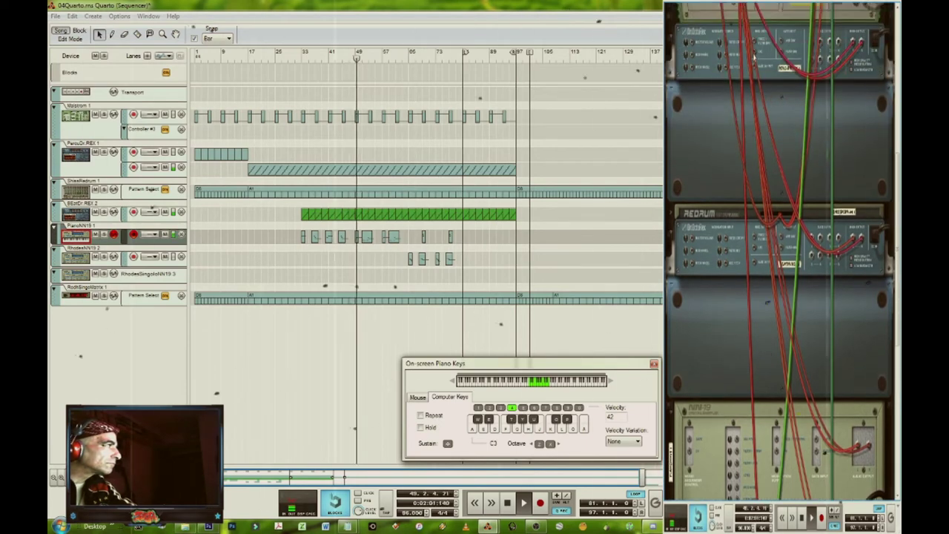
scroll(761, 63, "up", 6)
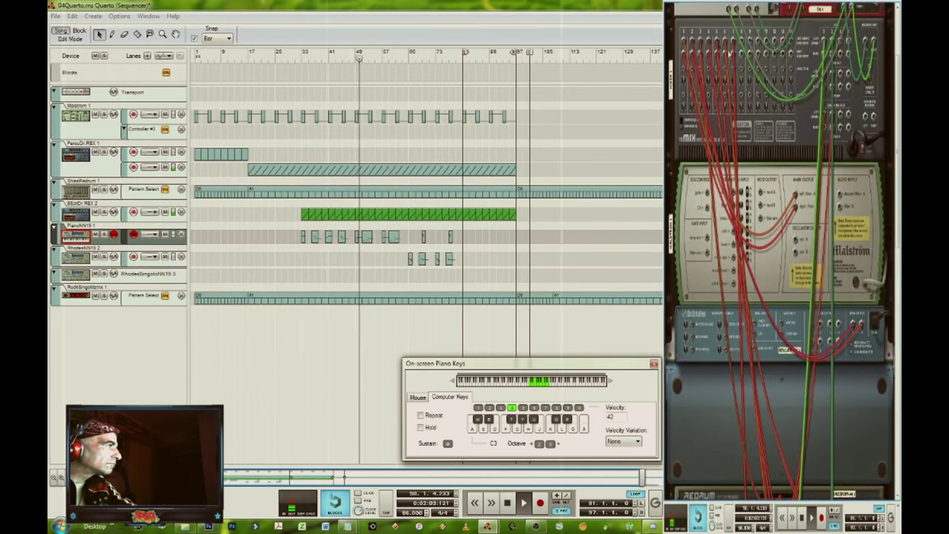
left_click(725, 52)
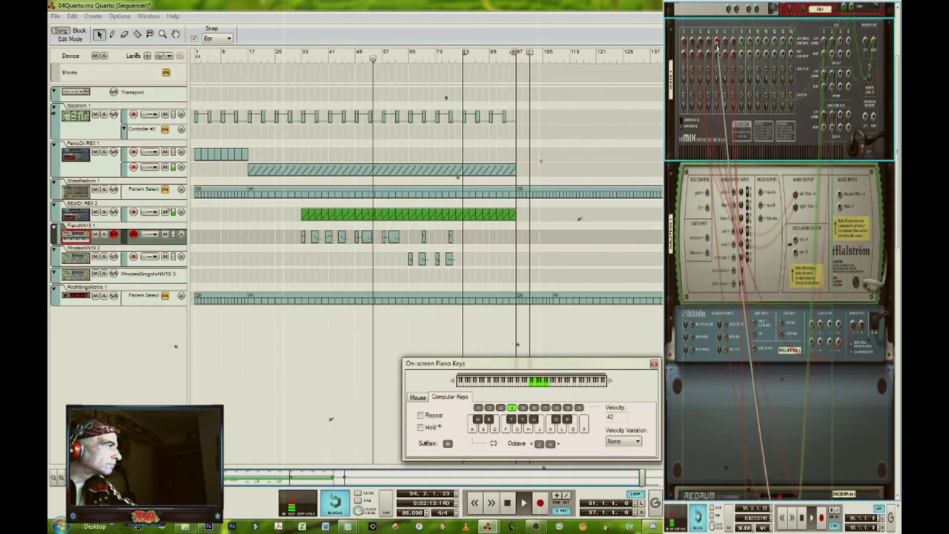
key("Tab")
Step: Unfold the third NN-19, the Matrix sequencer, and the RV-7 and ECF-42 effects at the end of the rack
scroll(778, 223, "down", 5)
scroll(755, 187, "down", 6)
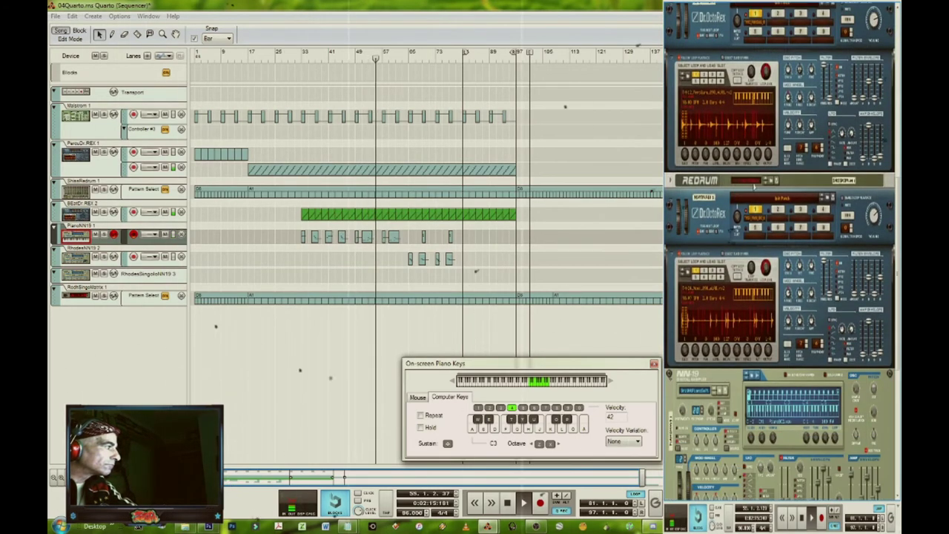
scroll(778, 252, "down", 4)
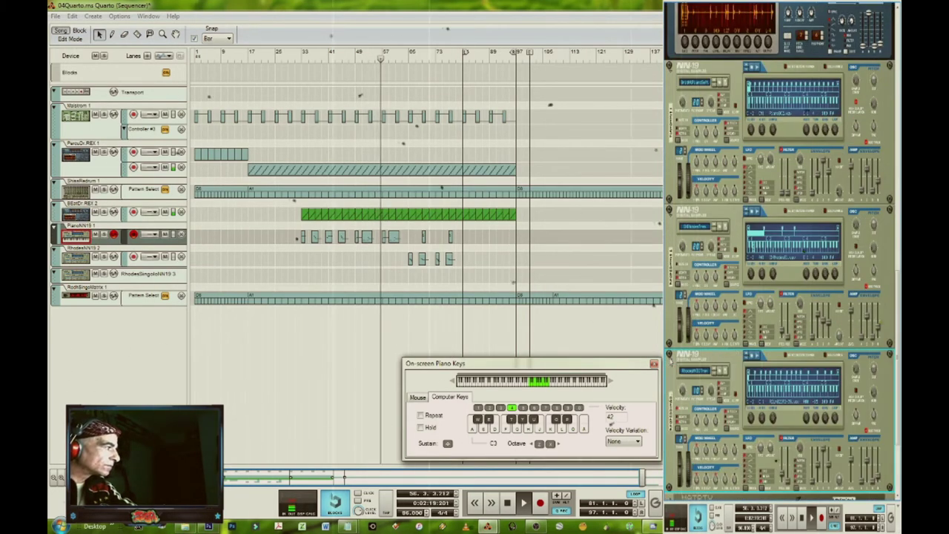
left_click(669, 357)
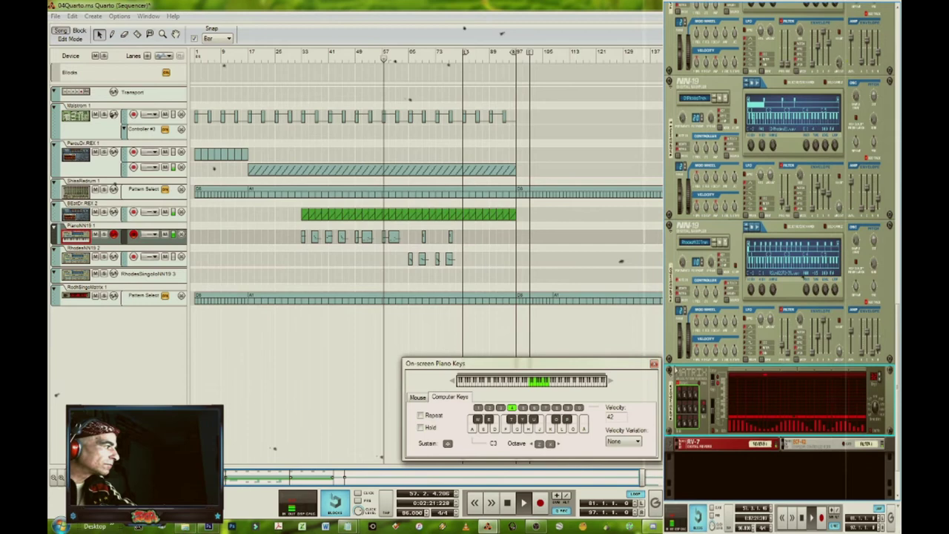
left_click(669, 374)
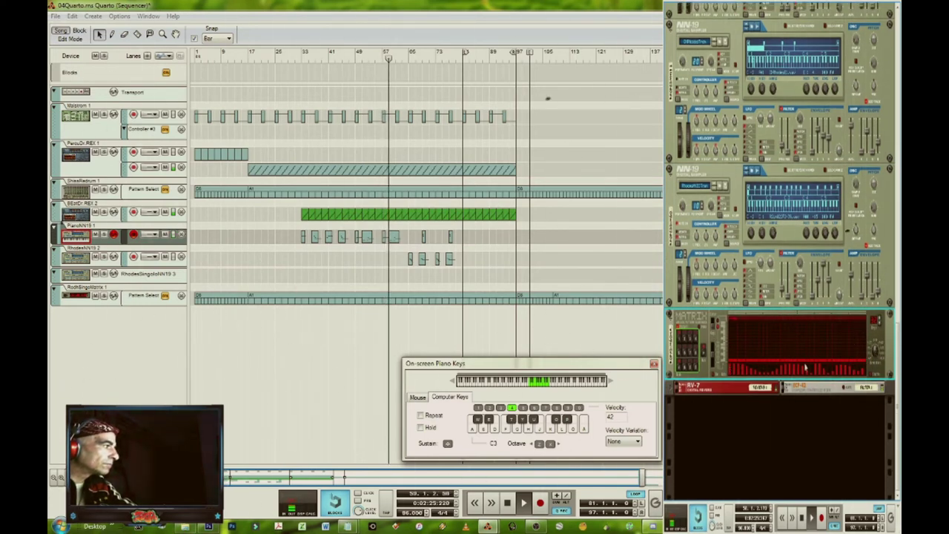
left_click(672, 387)
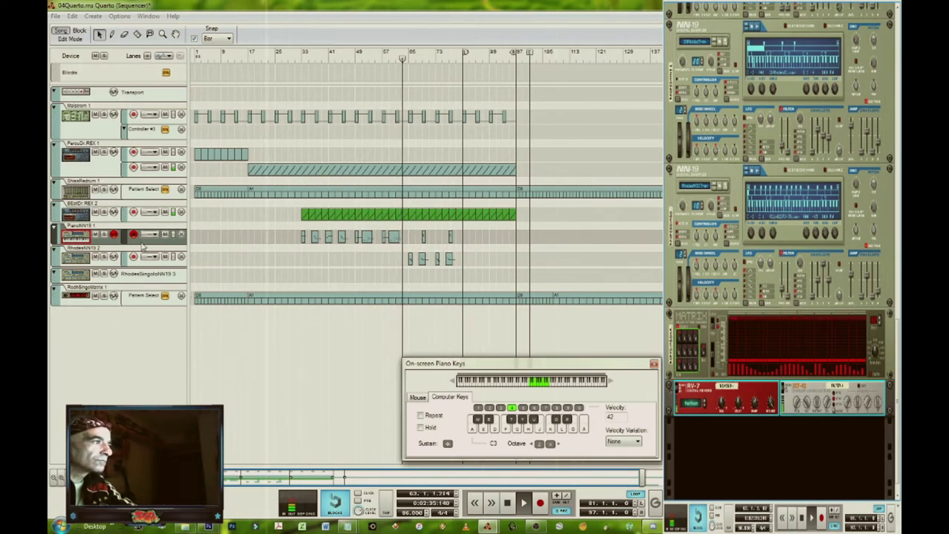
Step: Examine the piano NN-19's controls, including its filter frequency, during playback
scroll(814, 138, "up", 3)
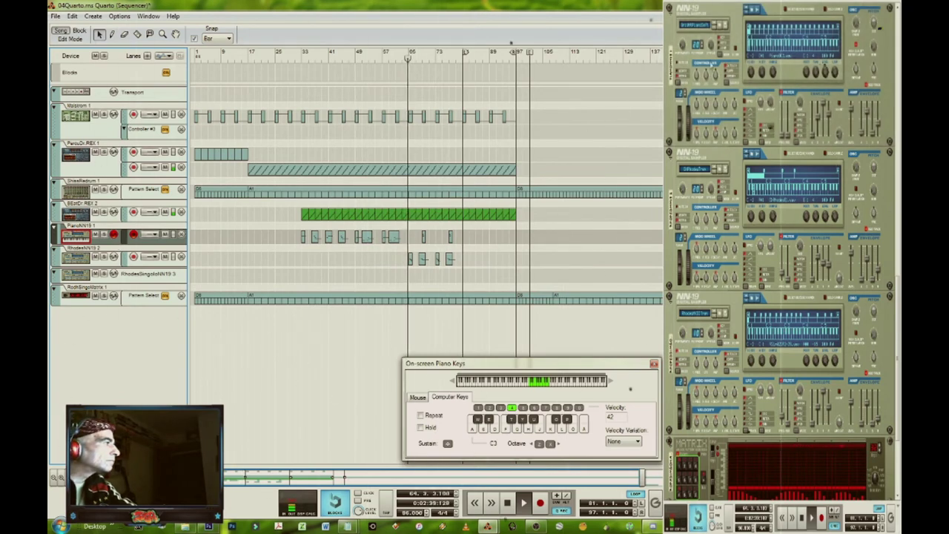
left_click(683, 49)
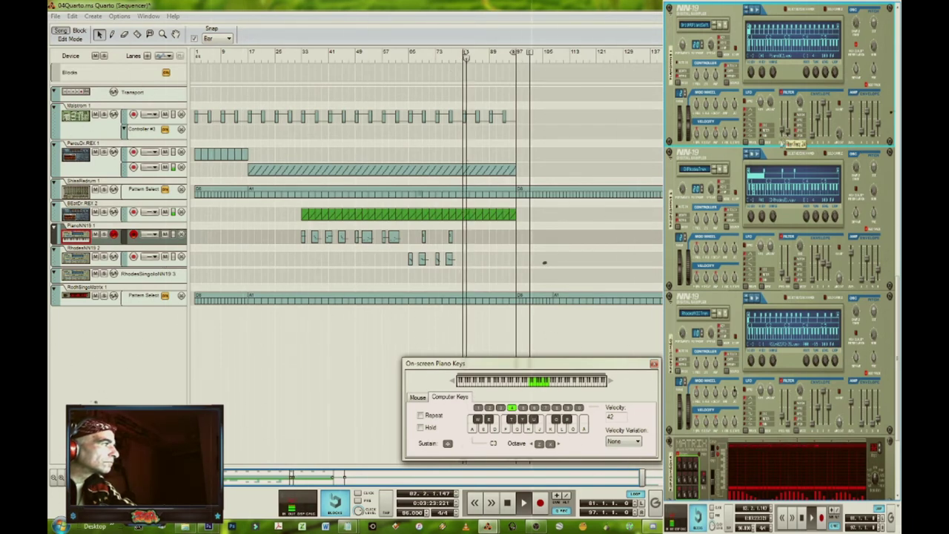
Step: Reset the Big Meter's clip indicators repeatedly while checking the mixer's master and aux levels, and hide the on-screen piano keys
scroll(778, 159, "up", 2)
scroll(773, 172, "up", 10)
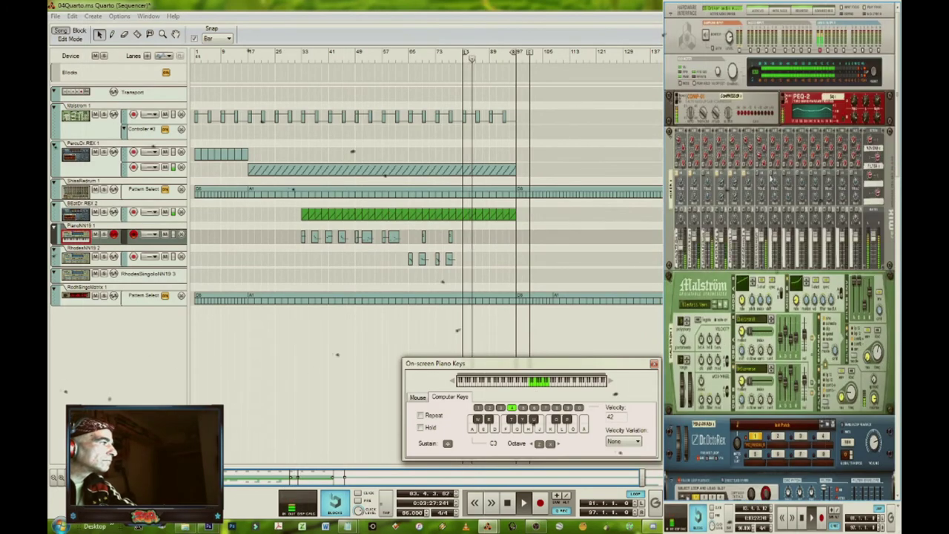
left_click(871, 72)
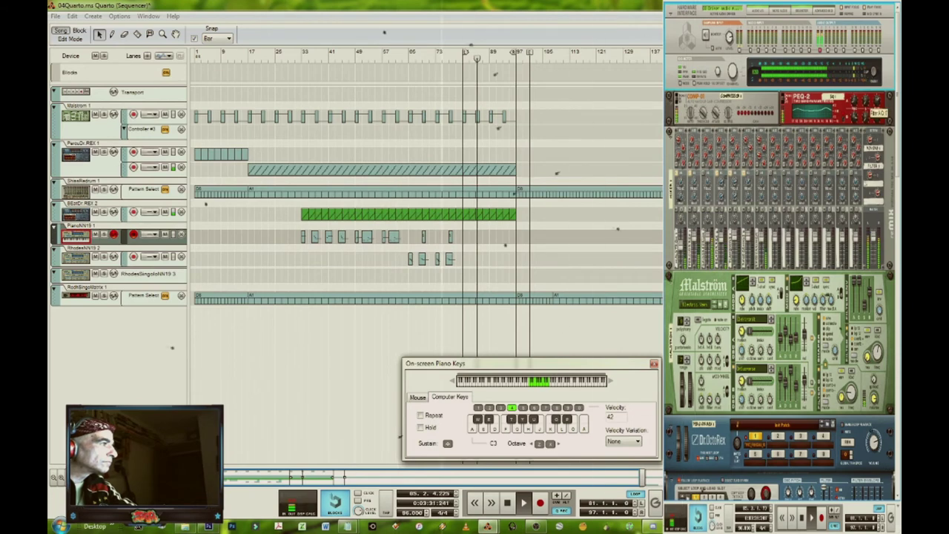
left_click(864, 266)
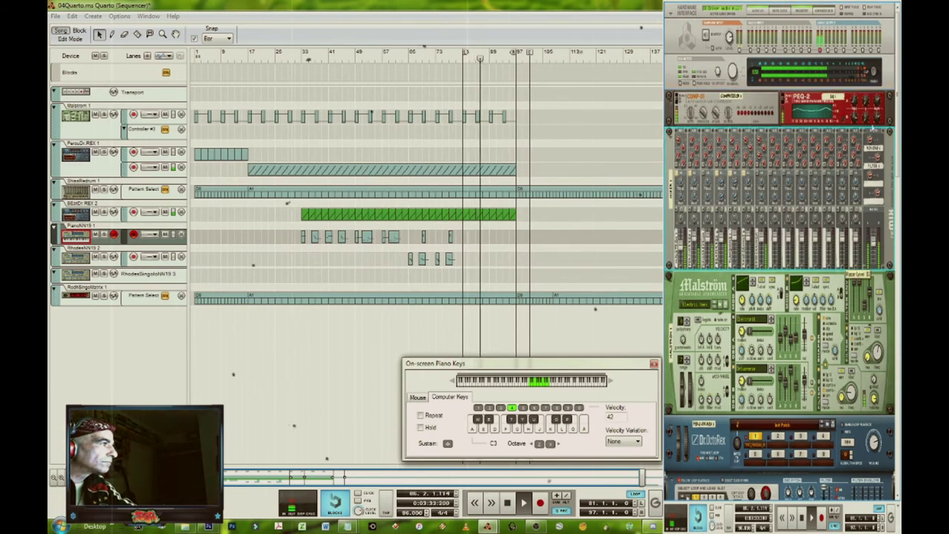
left_click(872, 72)
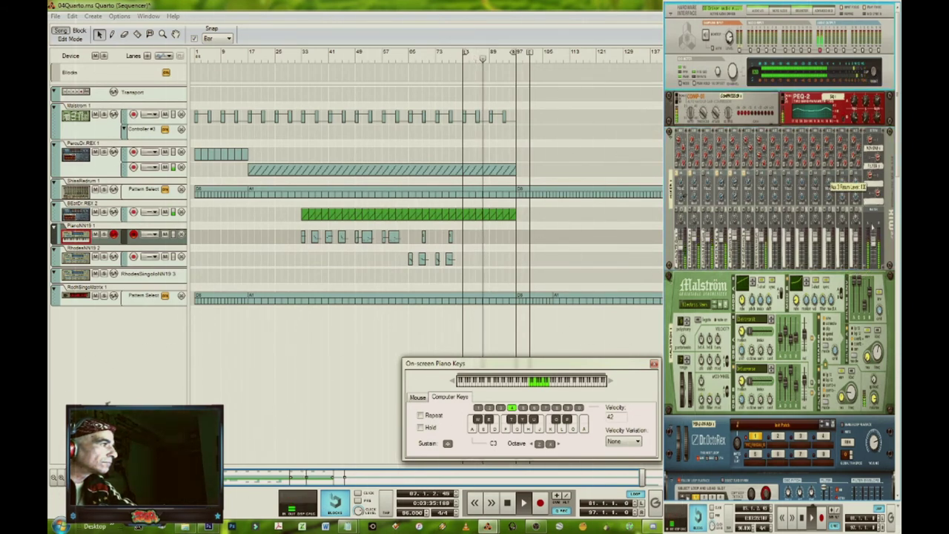
left_click(866, 160)
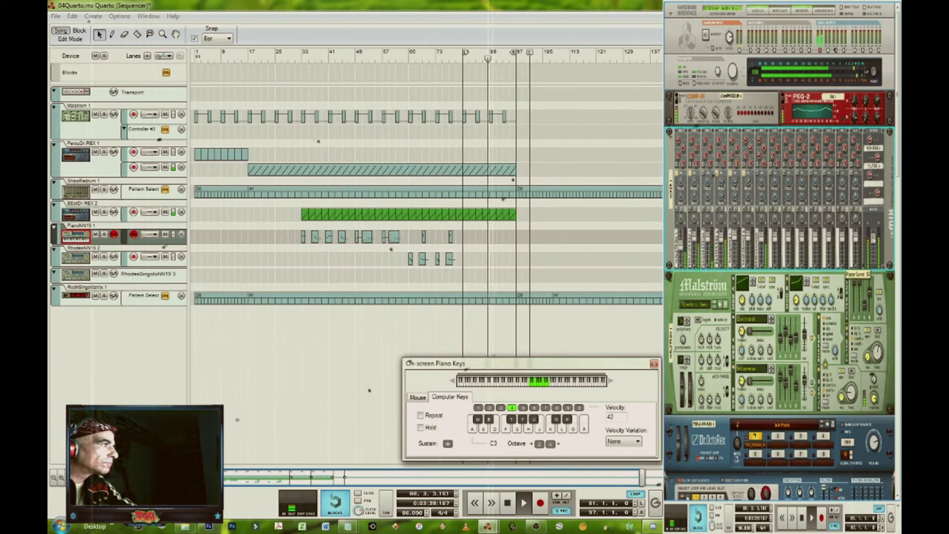
left_click(872, 73)
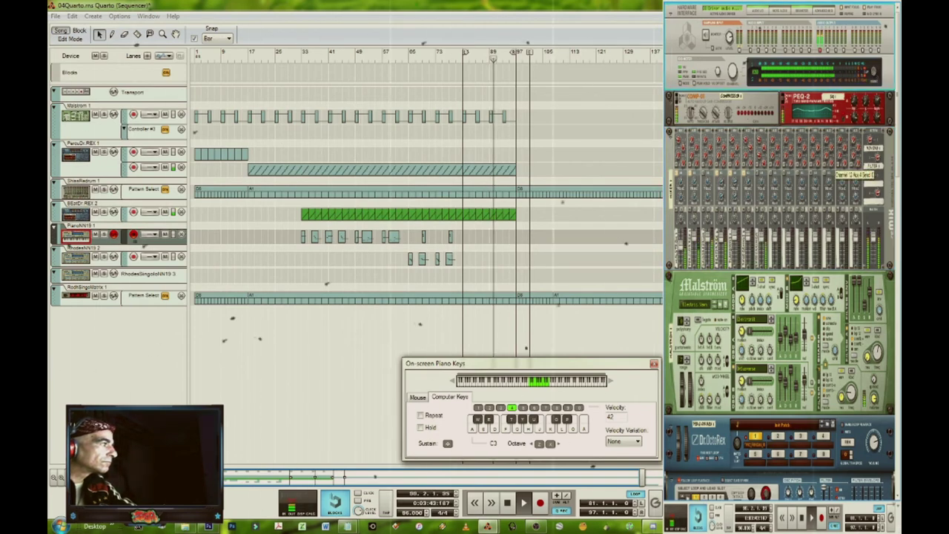
key("F4")
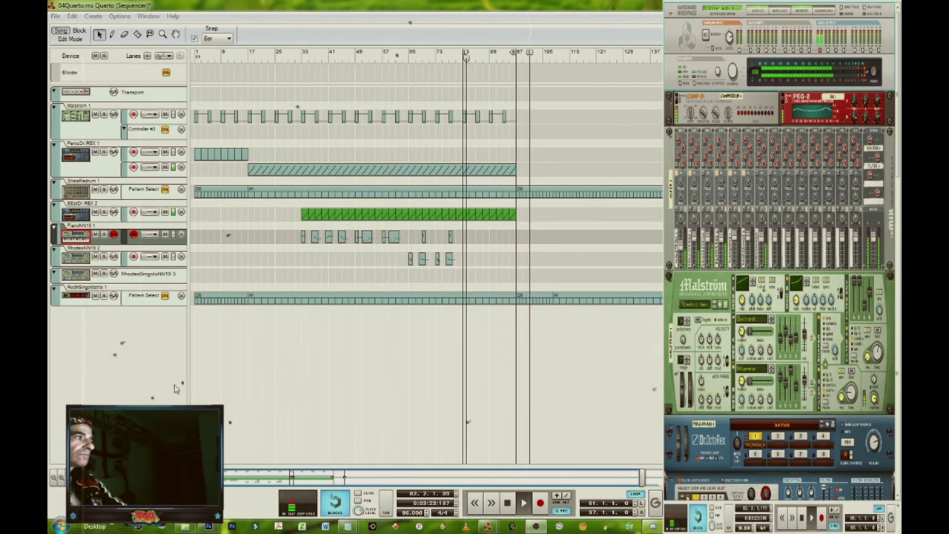
Step: Show the on-screen piano keys and adjust the mixer's master level during playback
key("F4")
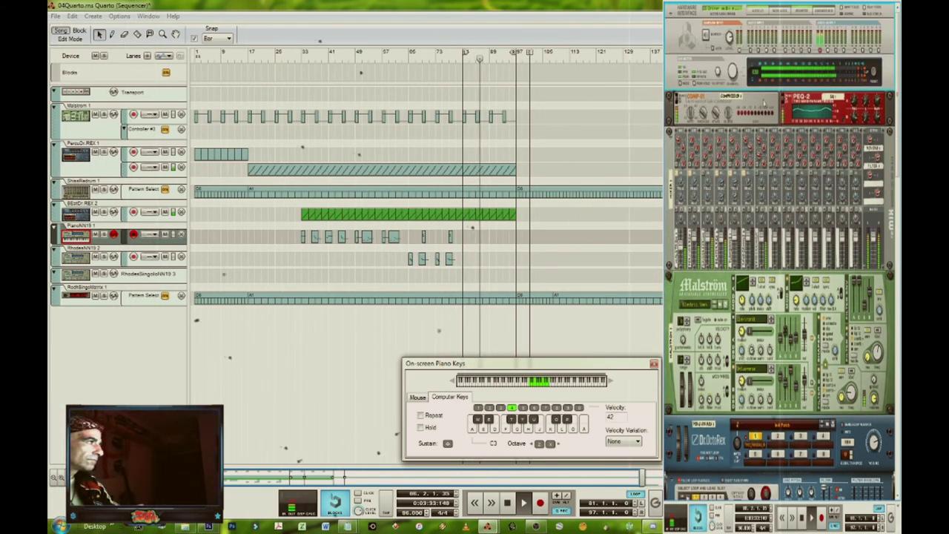
scroll(778, 223, "down", 2)
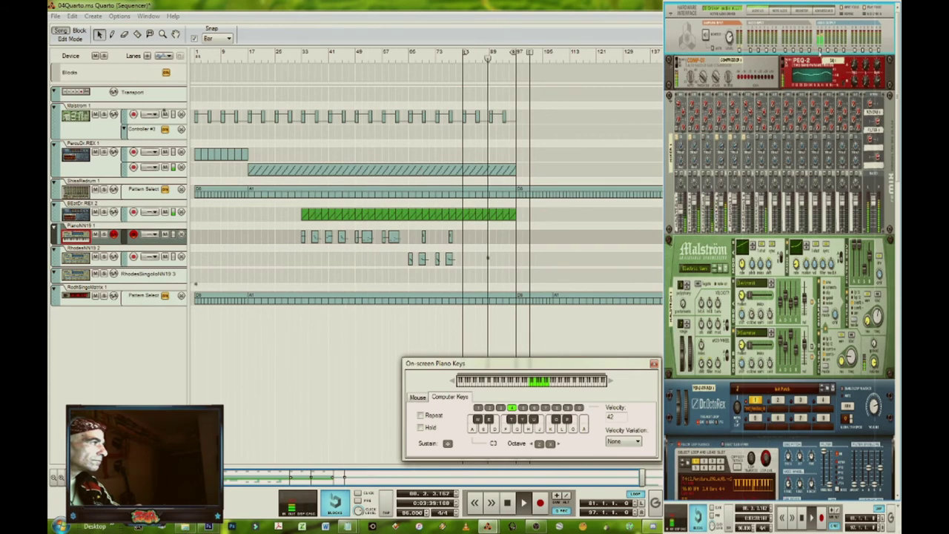
scroll(865, 72, "up", 2)
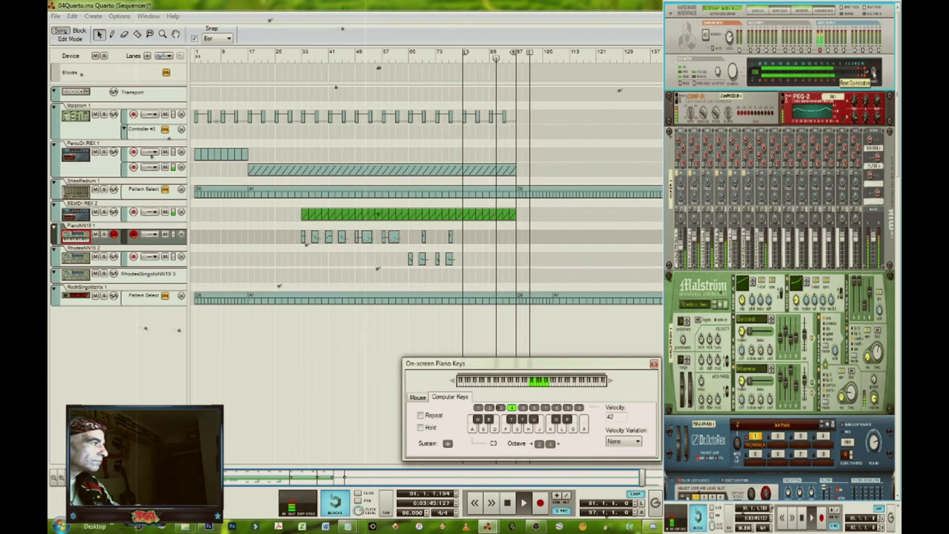
left_click(873, 238)
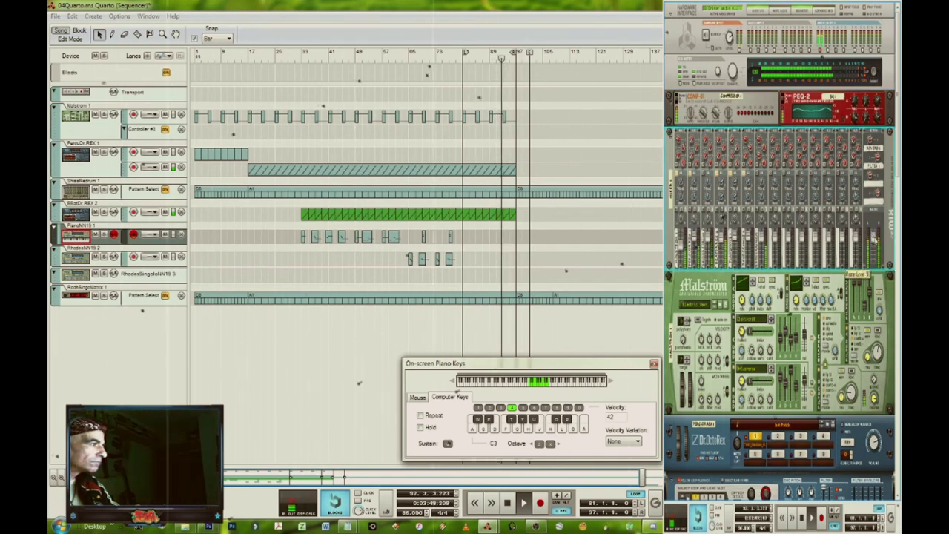
Step: Adjust the COMP-01 compressor's ratio and release during playback, resetting the Big Meter's clip indicators between changes
left_click(859, 74)
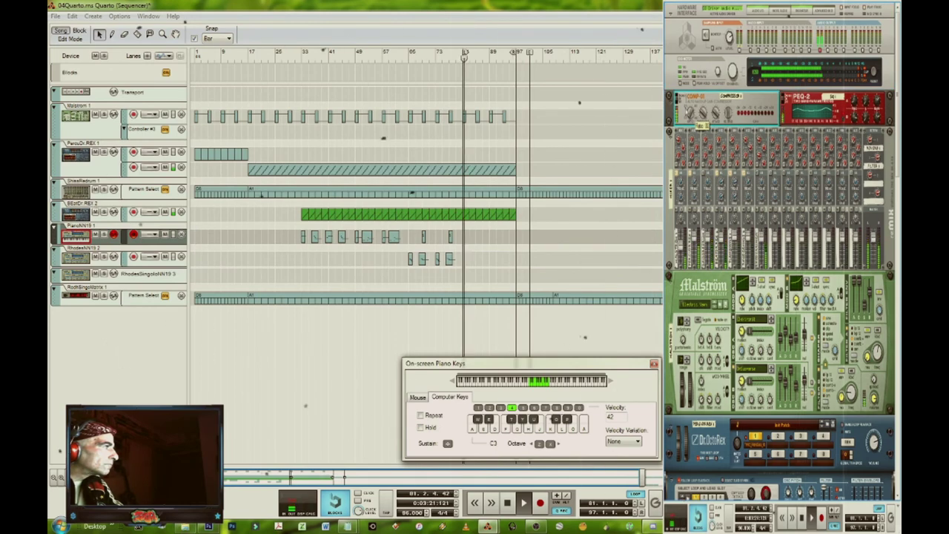
left_click(873, 73)
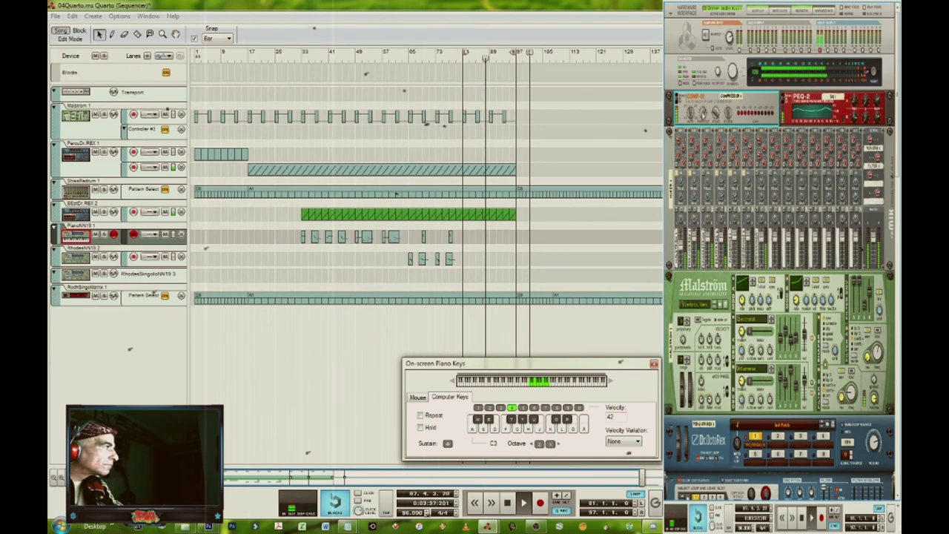
left_click(874, 72)
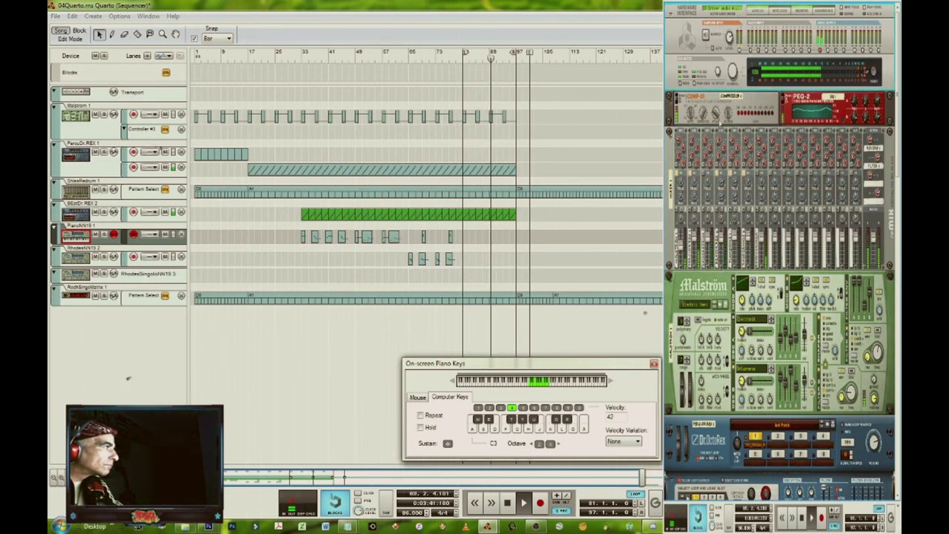
left_click(730, 119)
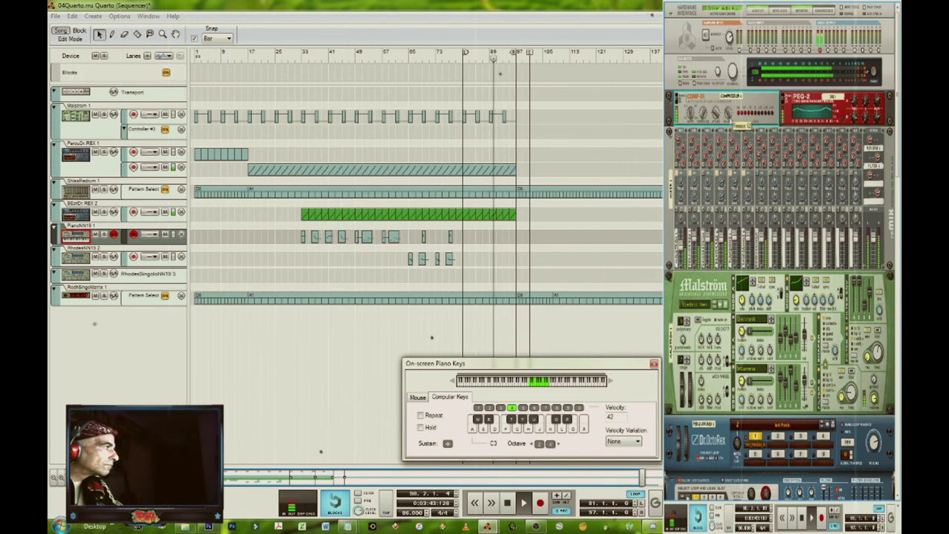
left_click(870, 76)
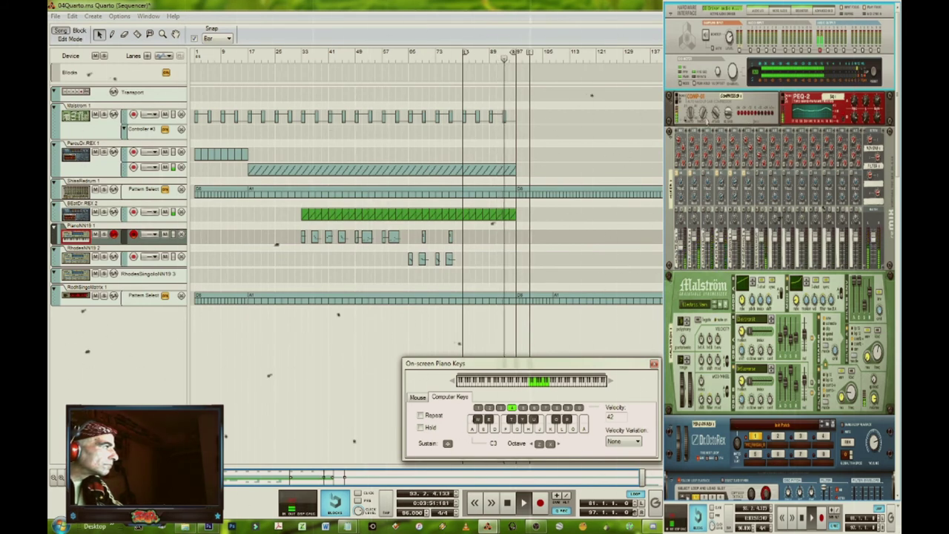
Step: Fine-tune the COMP-01's attack and release against the reset Big Meter, and set the compressor's enable switch to On
left_click(714, 116)
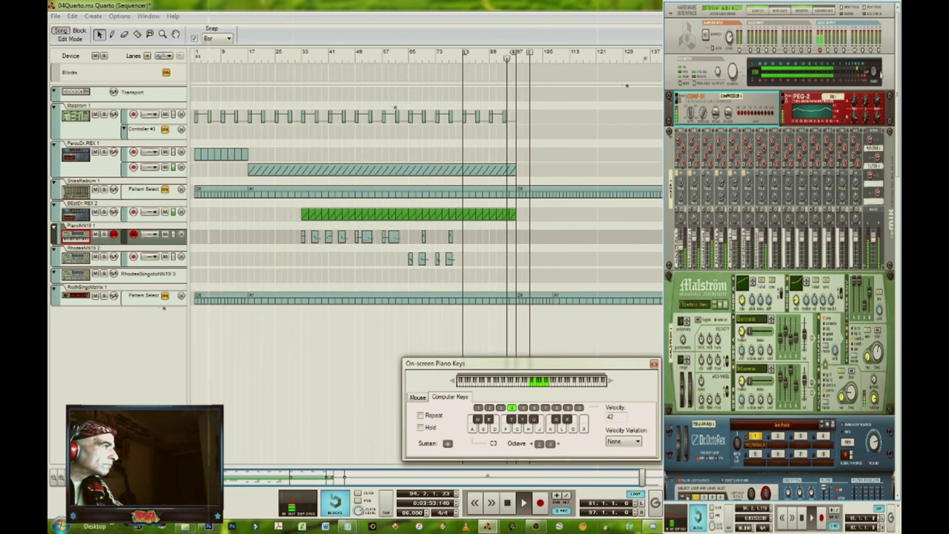
left_click(872, 73)
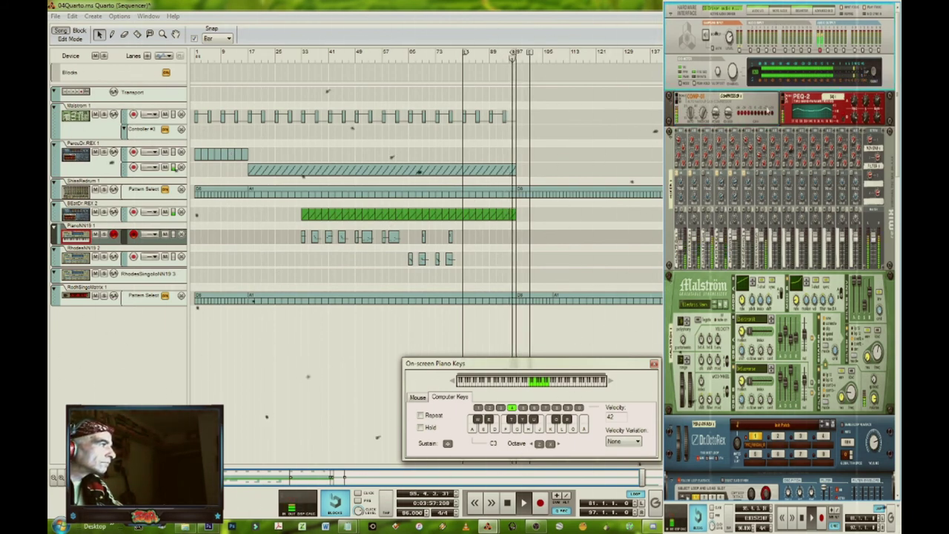
left_click(727, 111)
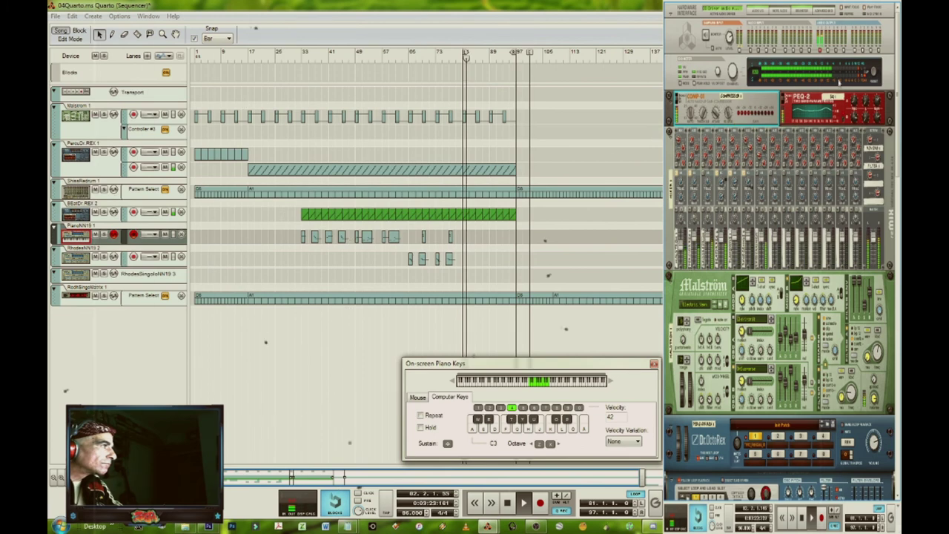
left_click(872, 74)
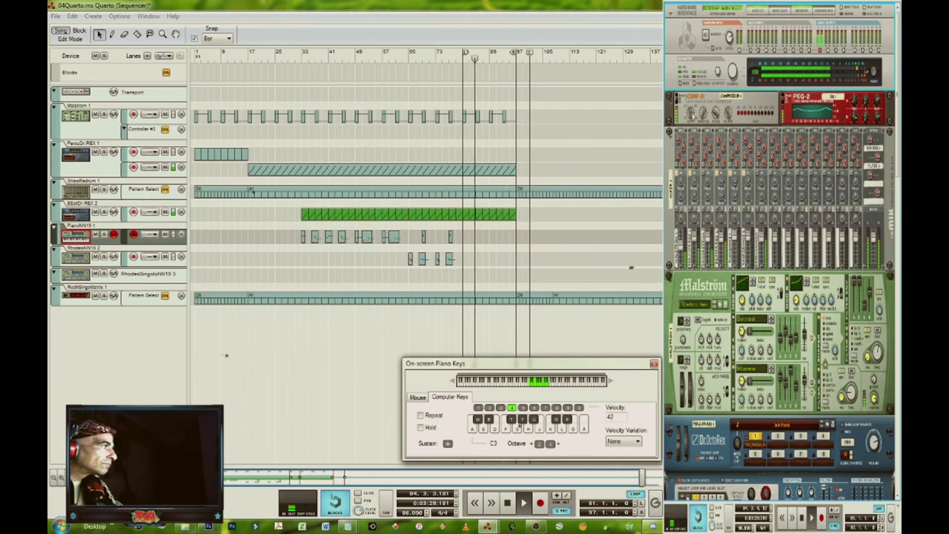
left_click(676, 98)
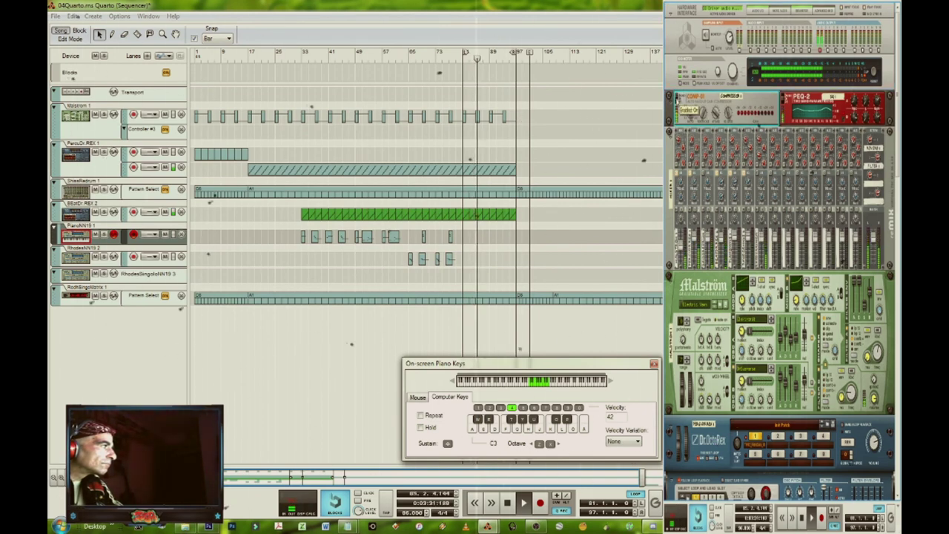